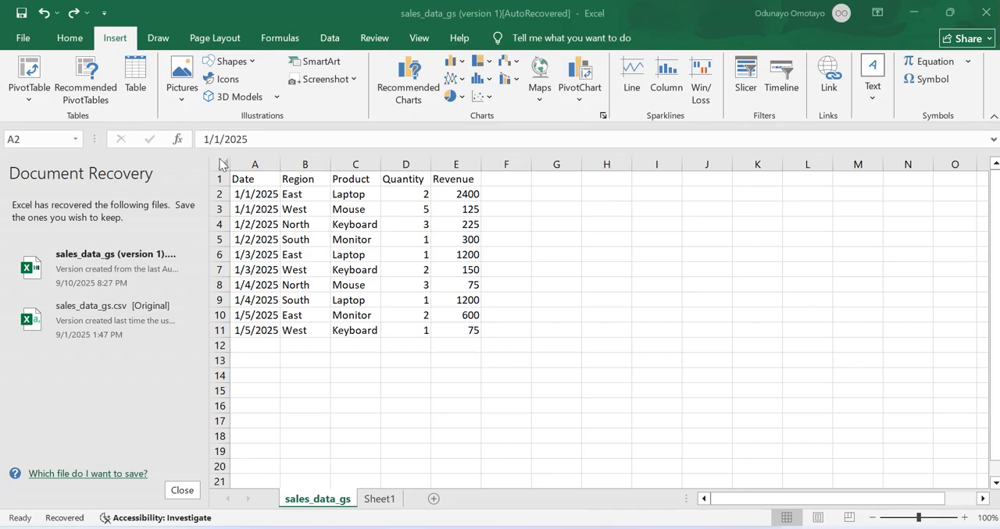
- Convert the sales data in A1:E11 into a table with headers
click(273, 194)
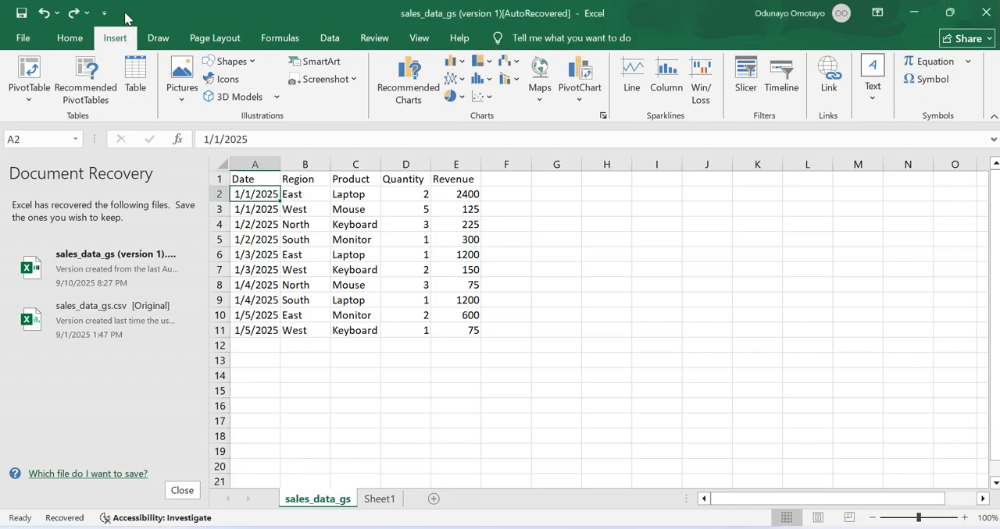
click(134, 74)
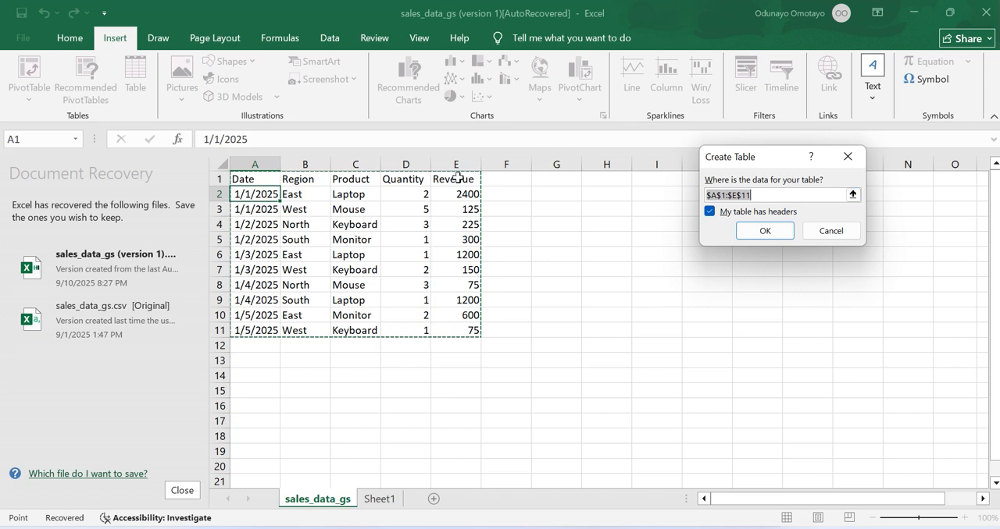
click(712, 214)
click(712, 213)
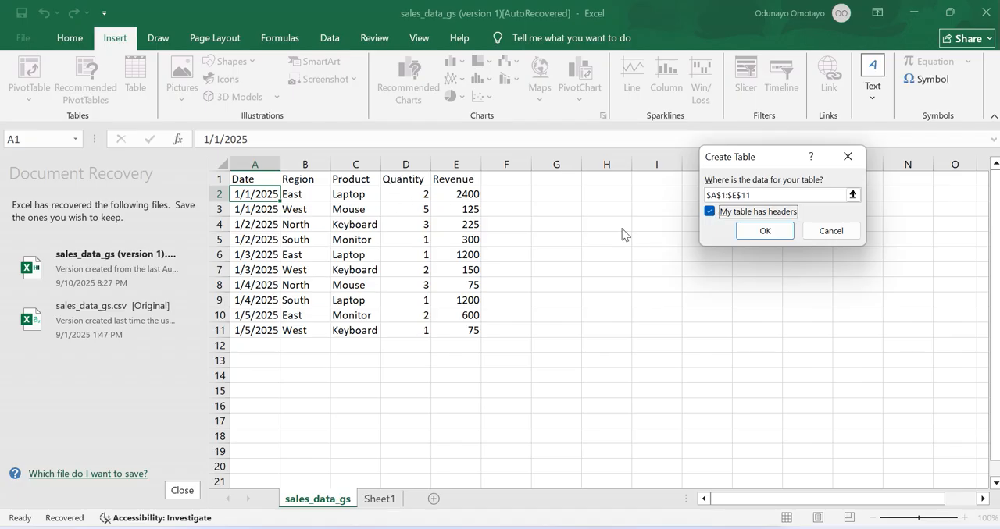
click(765, 231)
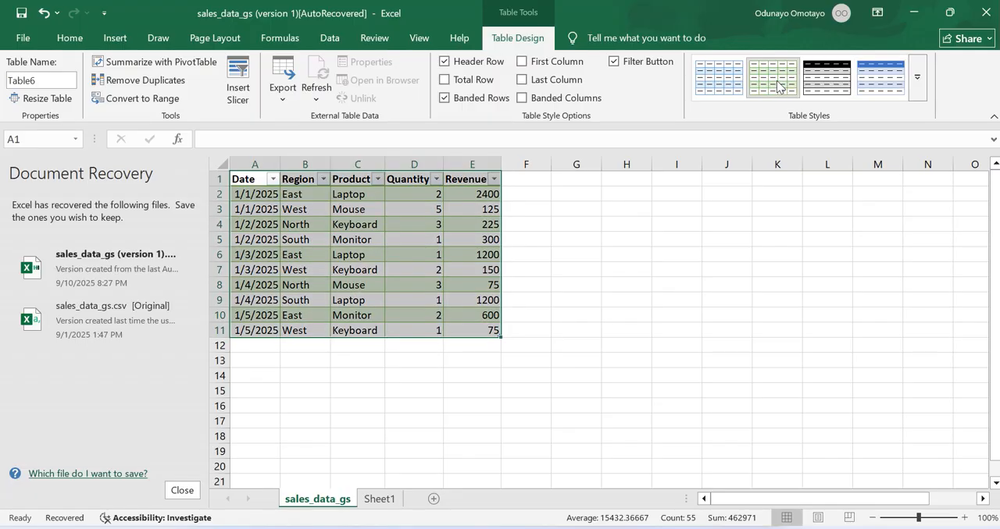
- Apply the light green banded style to the sales table
click(773, 78)
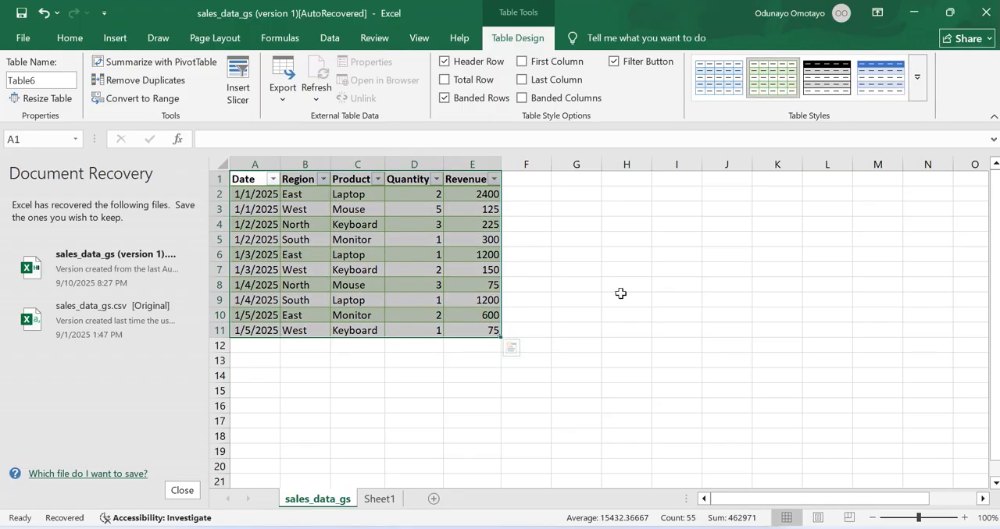
click(525, 225)
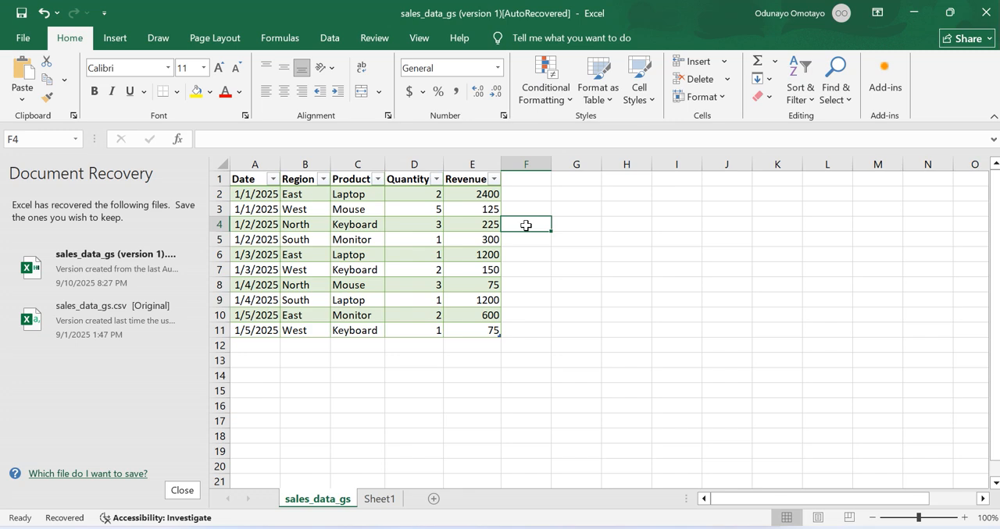
click(596, 178)
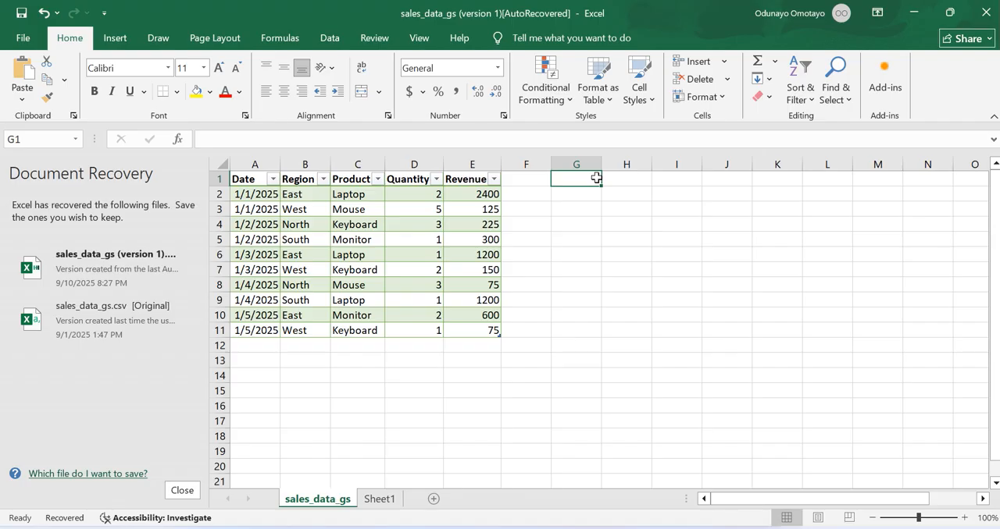
- Review the filter options of the sales table's Region column
click(303, 178)
click(323, 180)
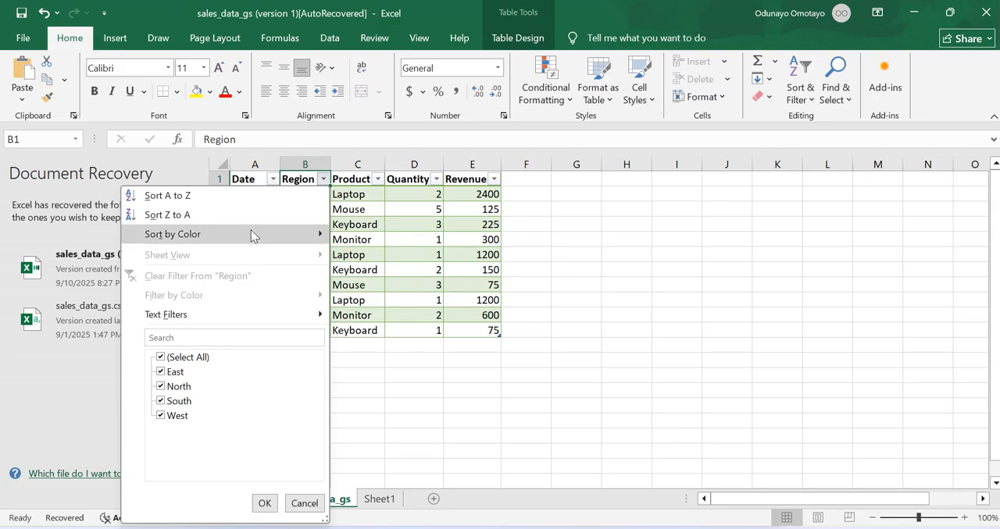
click(322, 180)
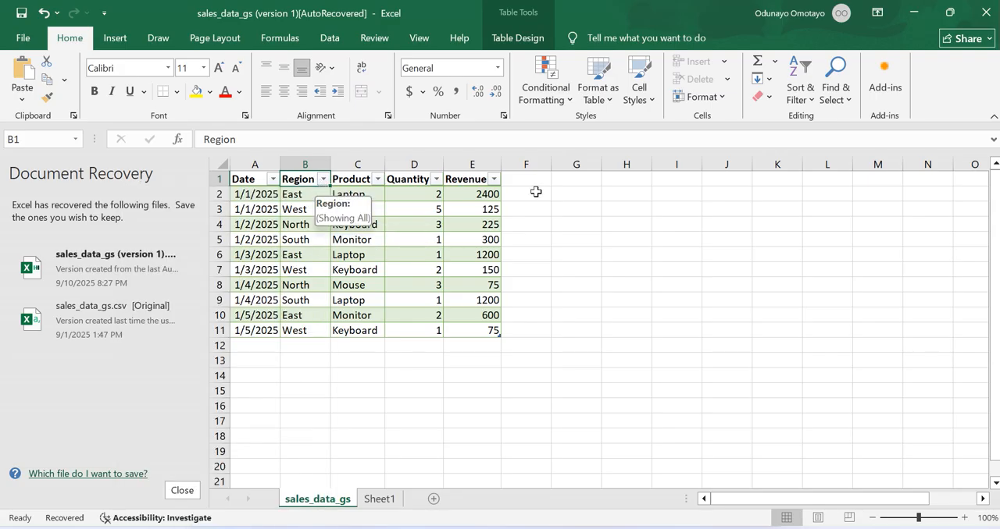
- Add list data validation to cell G1 with the whole Region column, =$B:$B, as its source
click(575, 180)
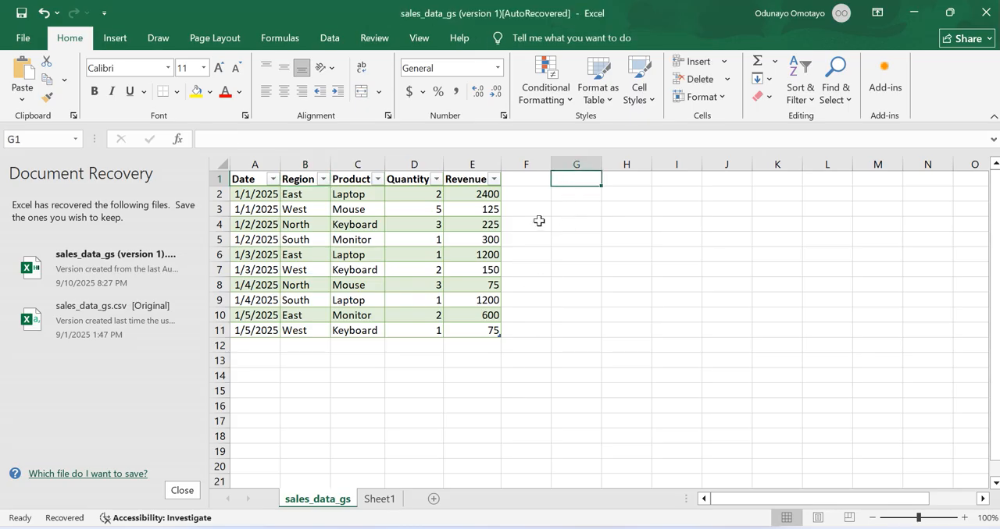
click(331, 34)
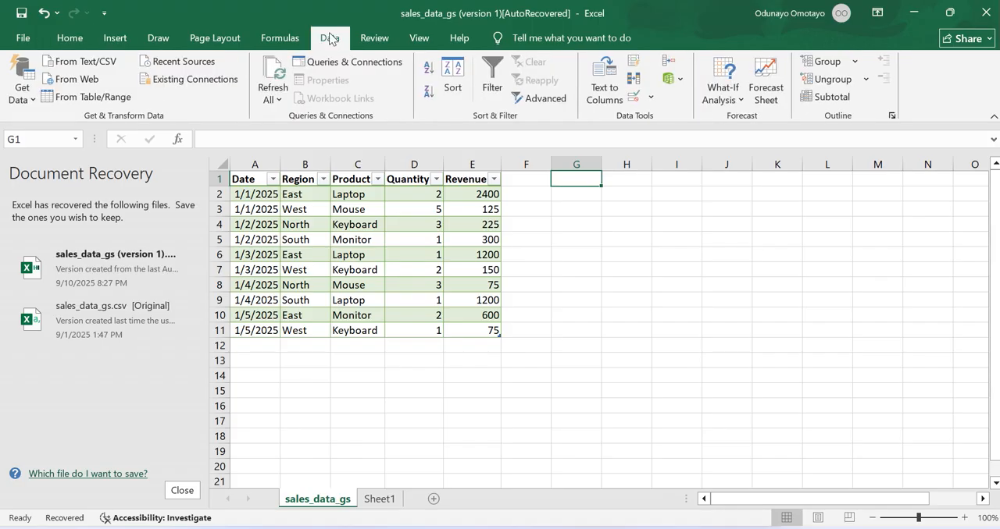
click(631, 98)
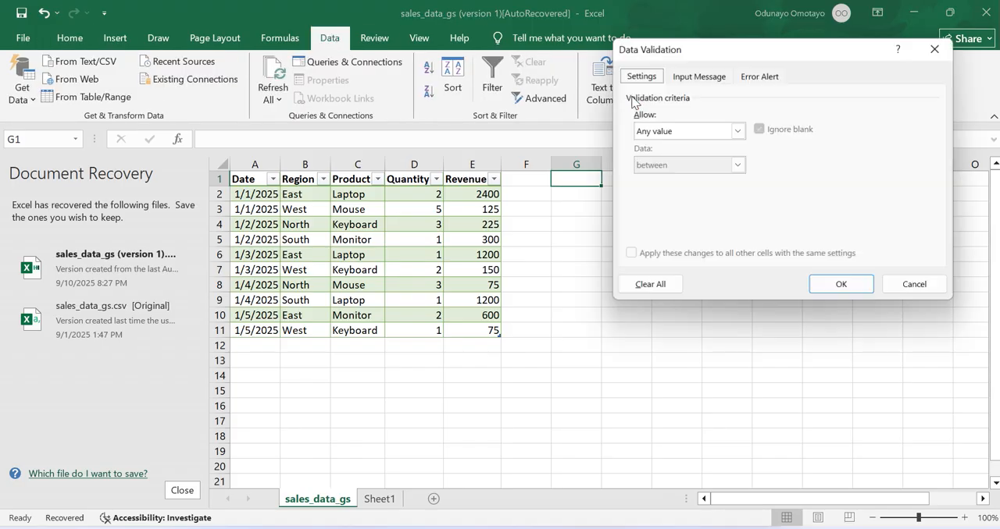
click(711, 130)
click(656, 180)
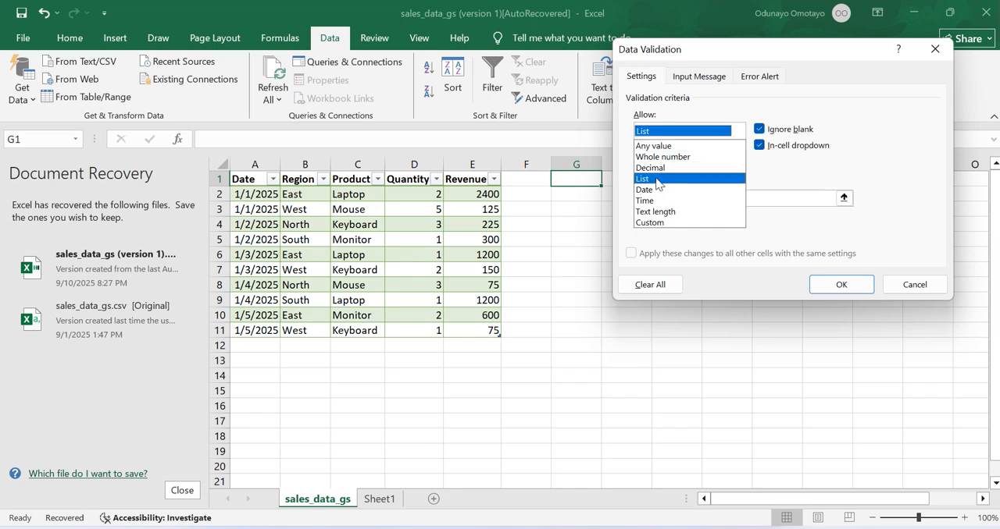
click(653, 197)
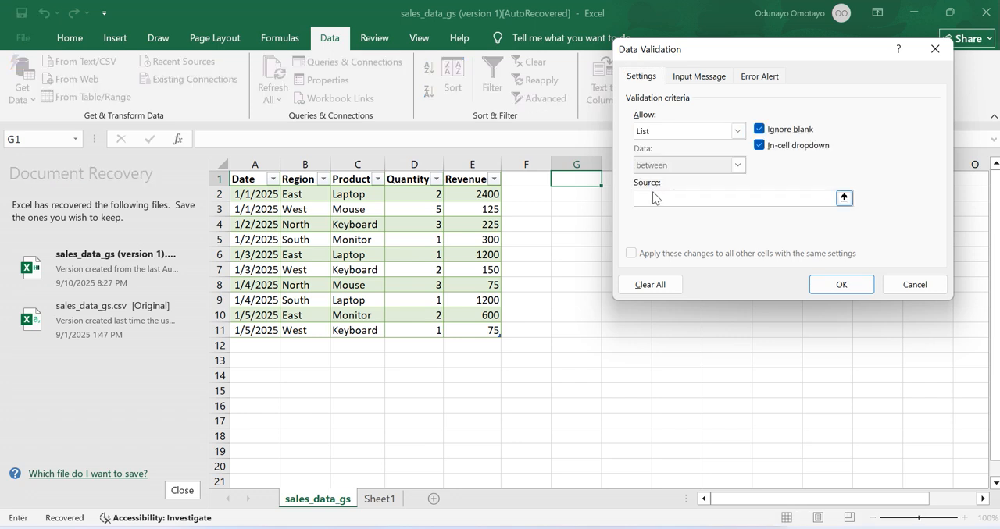
click(305, 163)
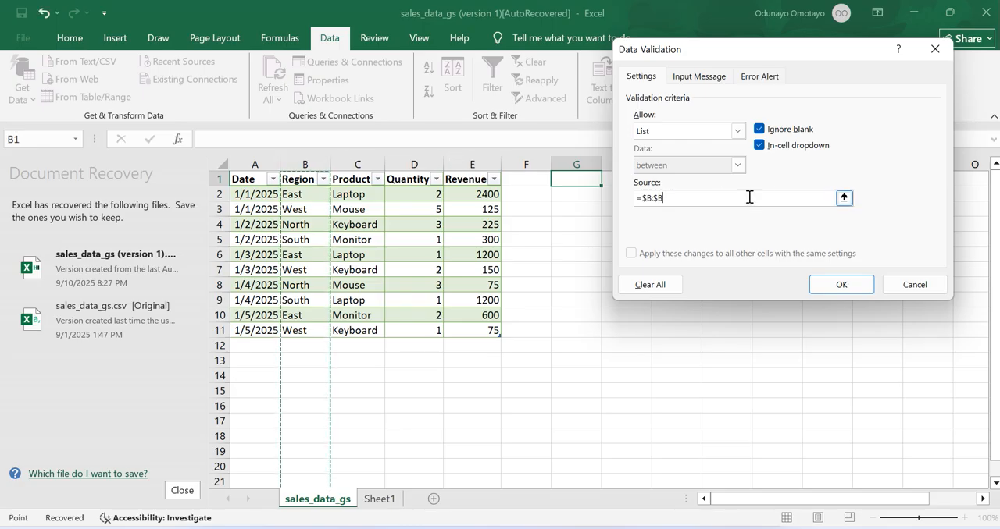
click(826, 284)
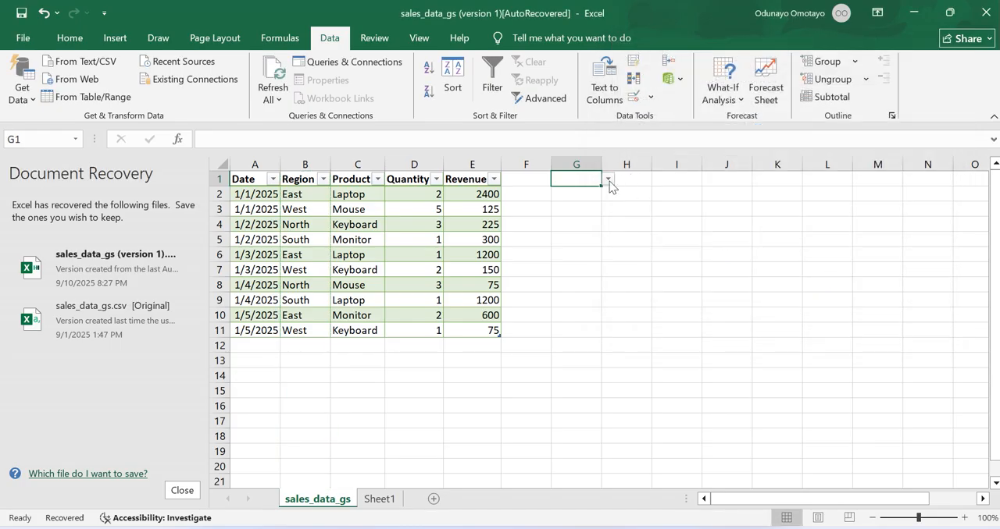
- Look through the region entries offered by the drop-down in cell G1
click(609, 180)
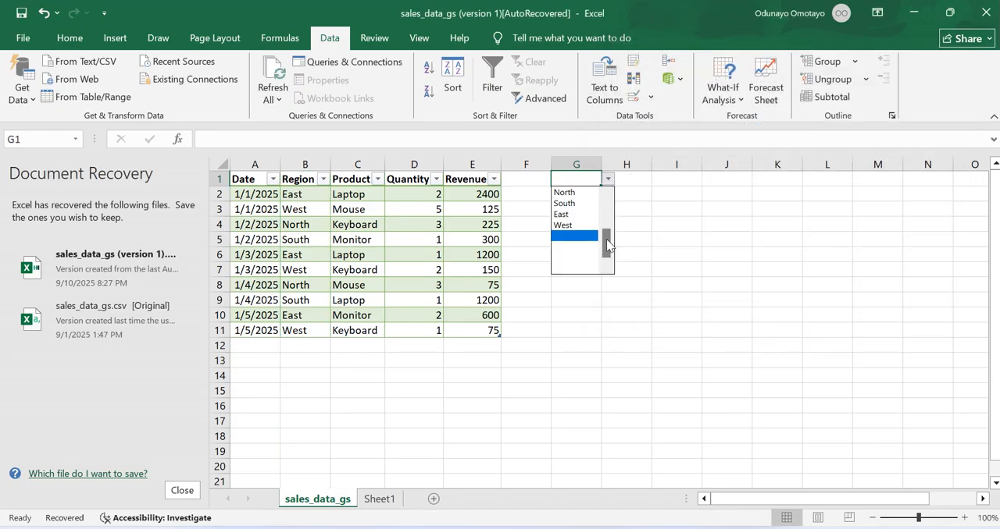
drag(607, 239, 607, 218)
key(Escape)
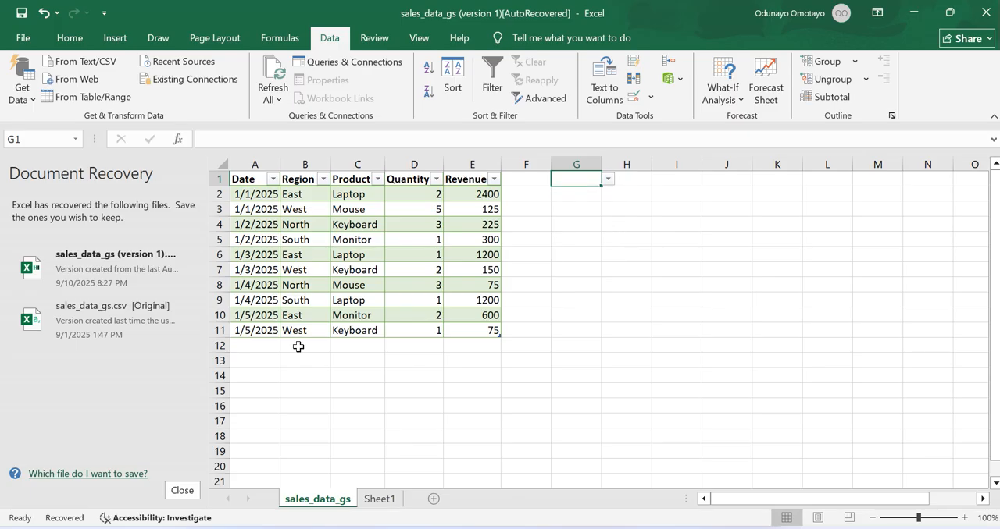
- Add Africa as a new region in cell B12, directly below the sales table
click(299, 346)
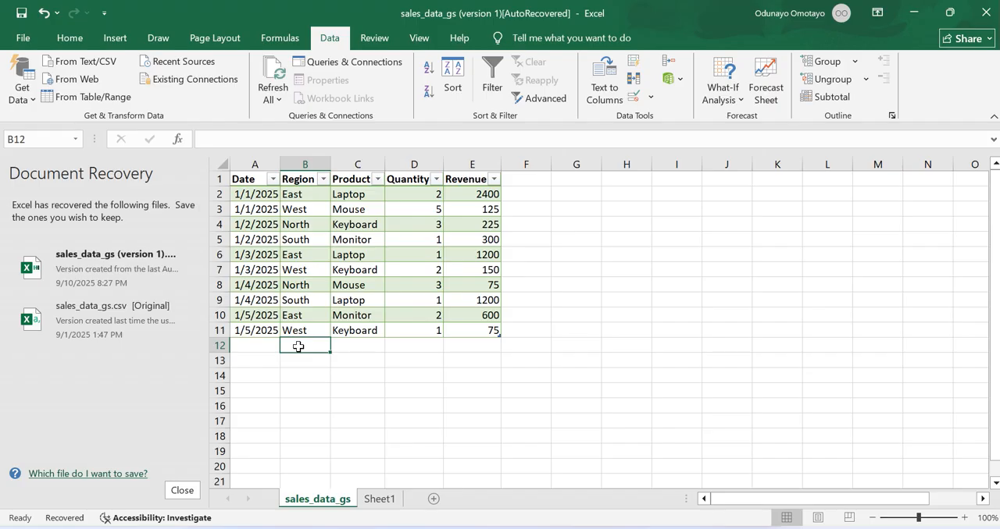
text(Afria)
key(BackSpace)
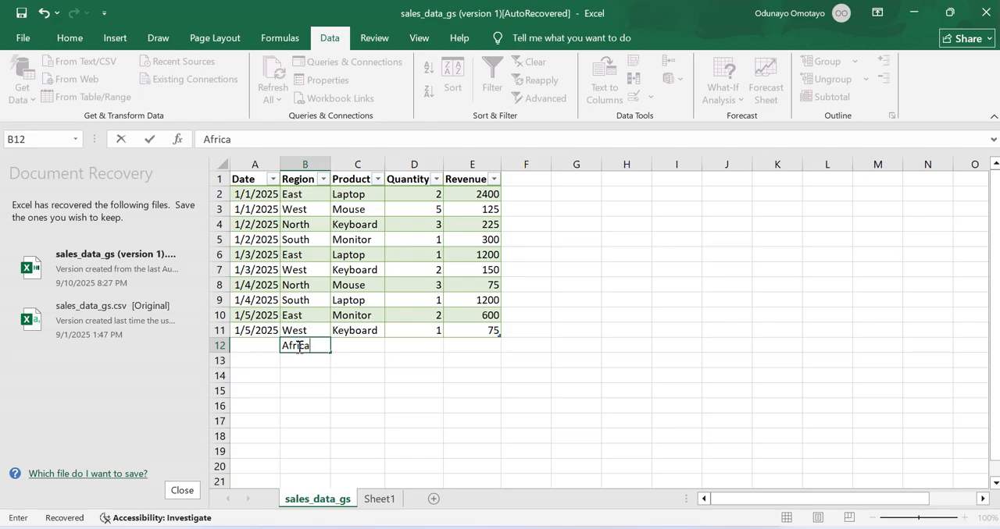
key(Return)
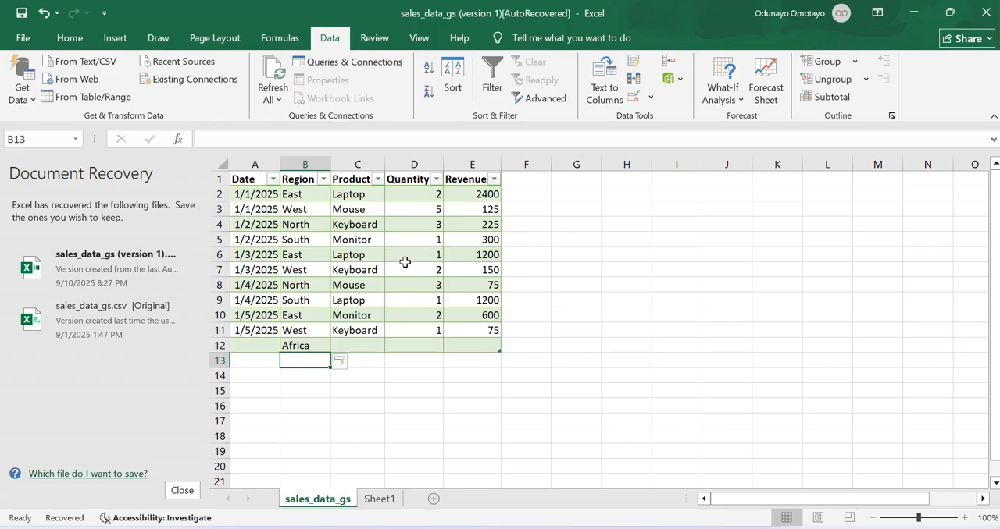
- Choose West from the region drop-down in cell G1
click(552, 180)
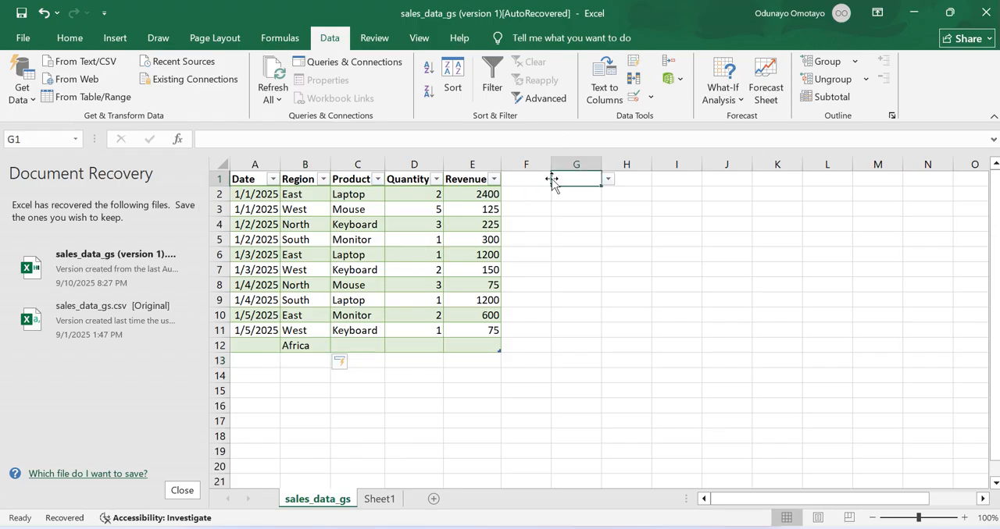
click(607, 180)
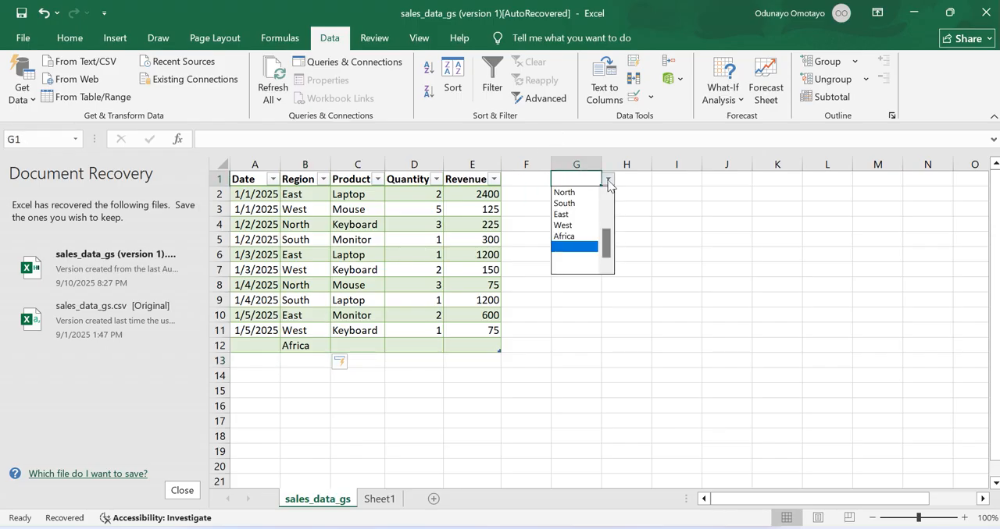
click(576, 226)
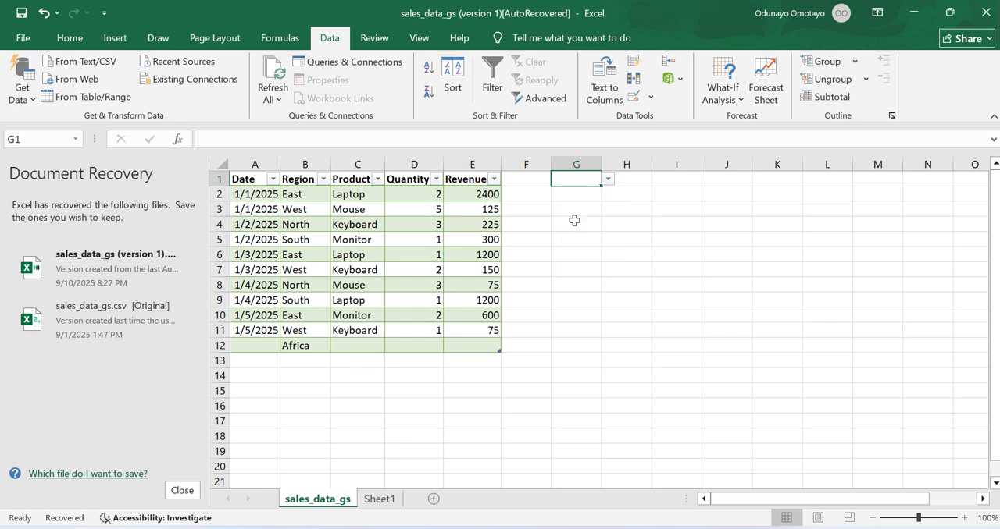
- Set cell G1 to Africa using its region drop-down, and check the list entries again
click(609, 181)
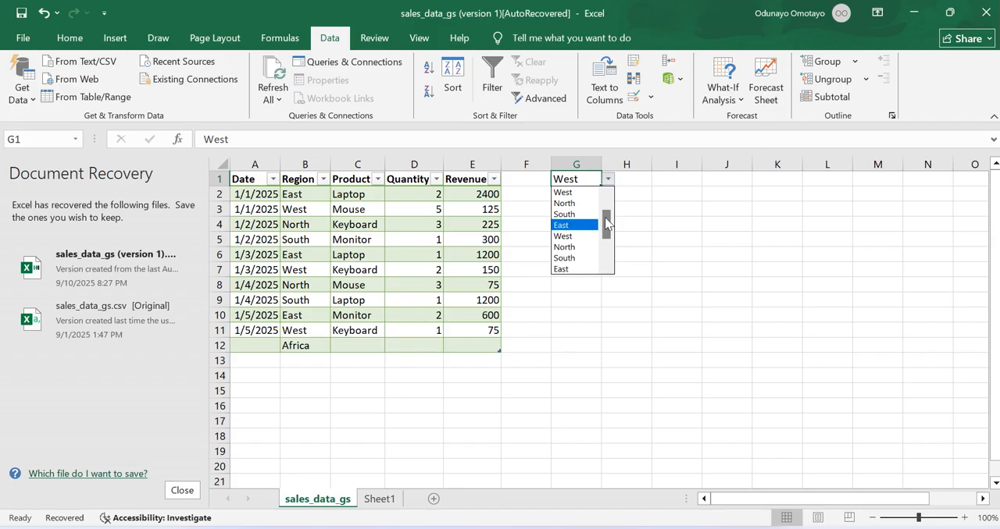
drag(606, 225, 605, 263)
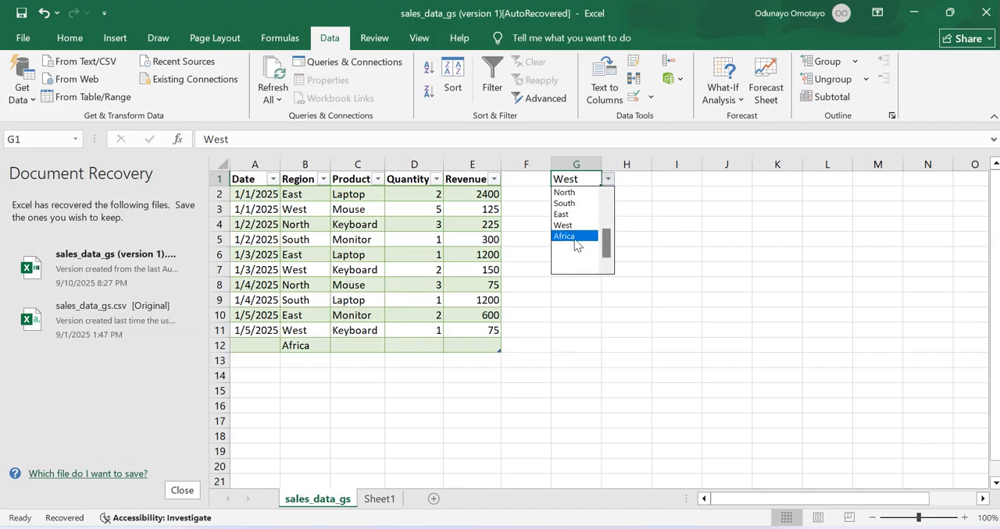
click(574, 237)
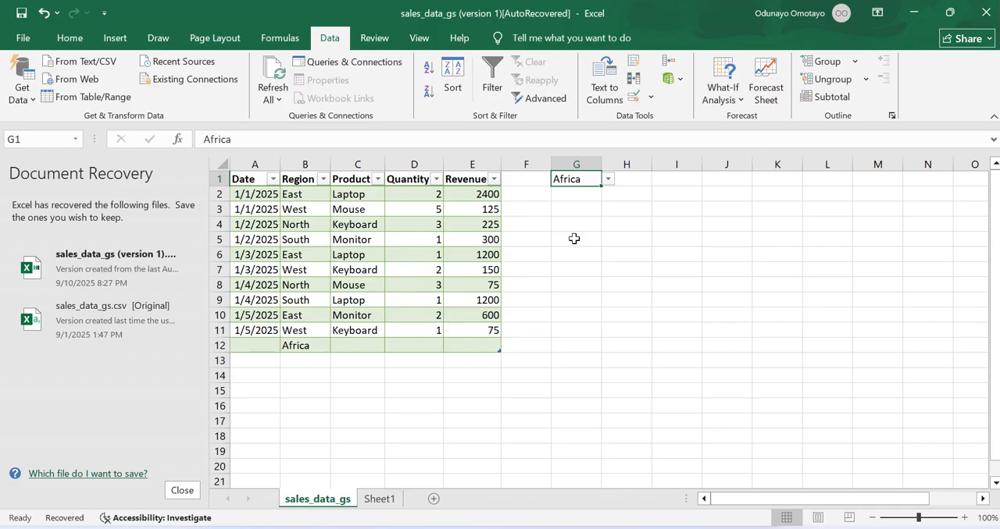
click(607, 180)
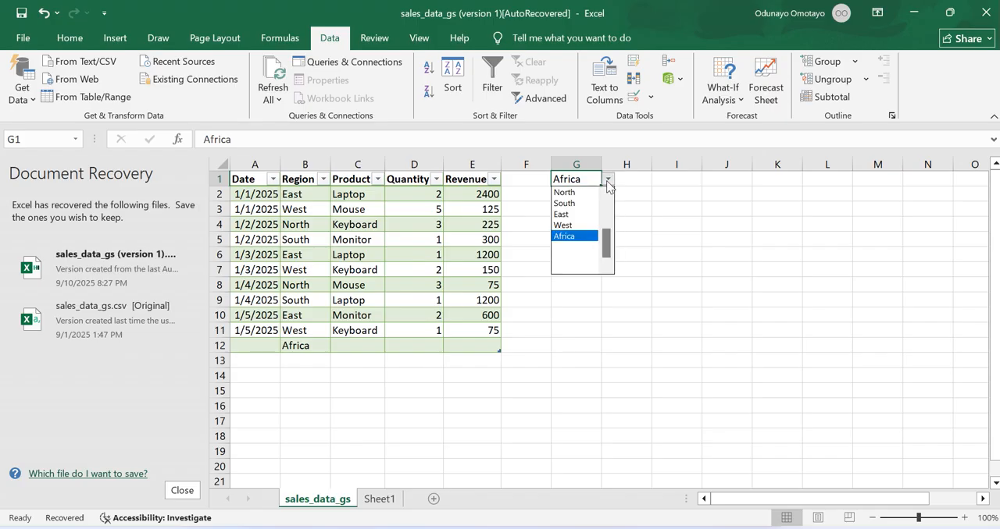
click(378, 506)
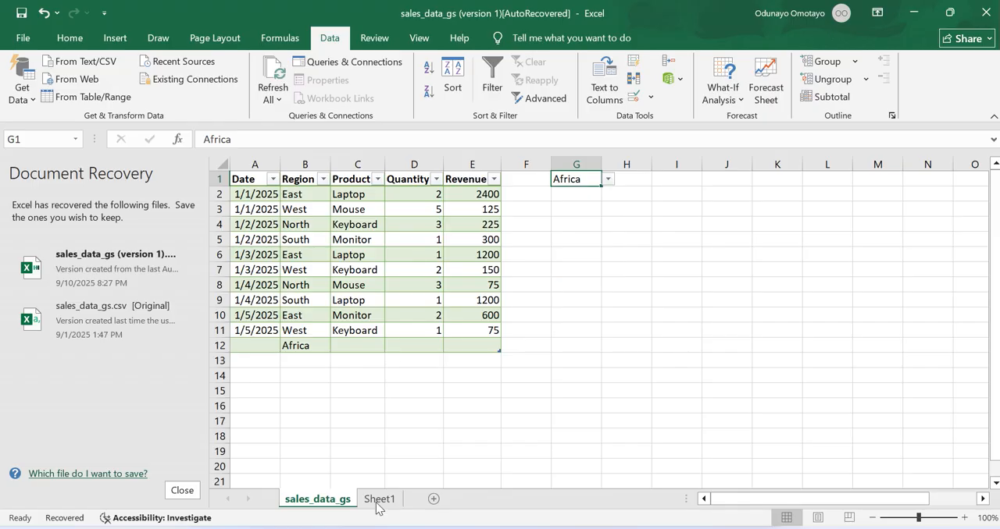
- Switch to Sheet1 and delete the defined names East, North, Region and South from the workbook
click(378, 500)
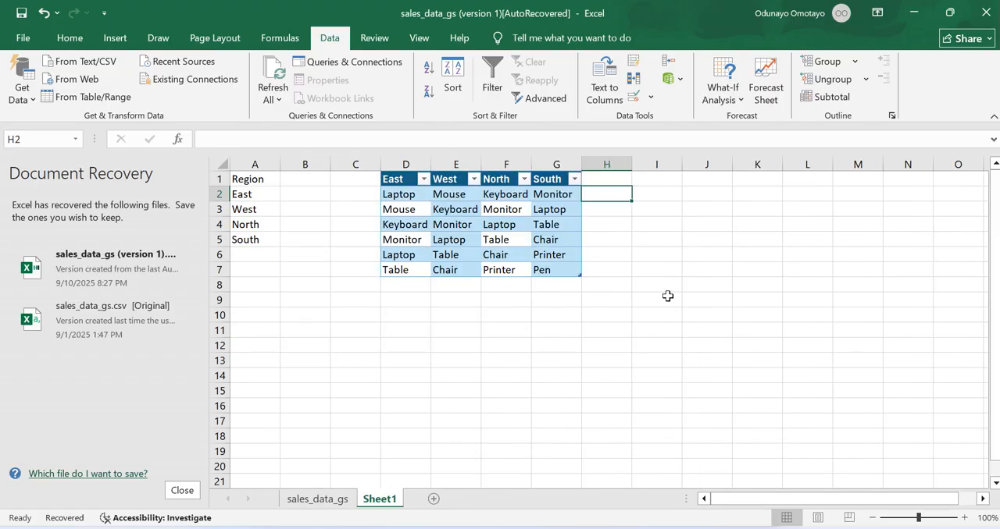
click(669, 207)
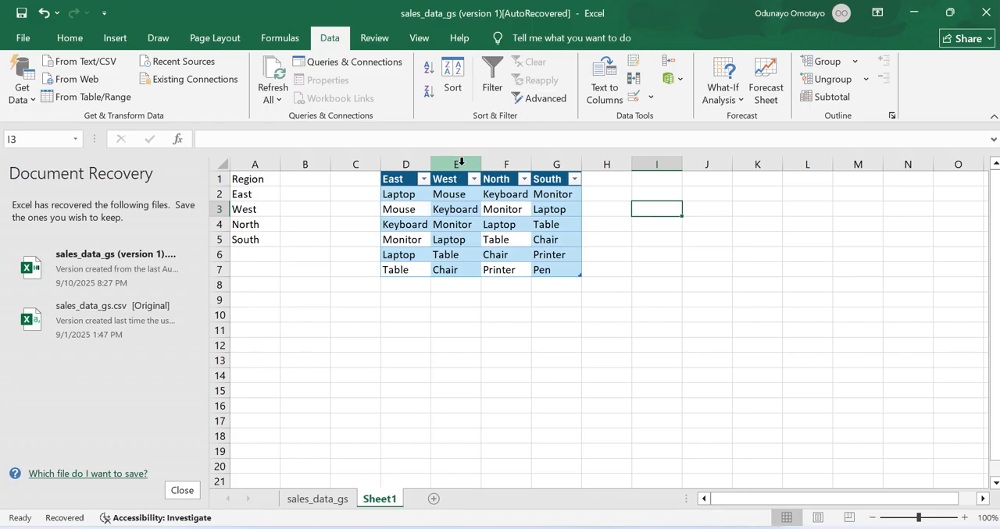
click(294, 38)
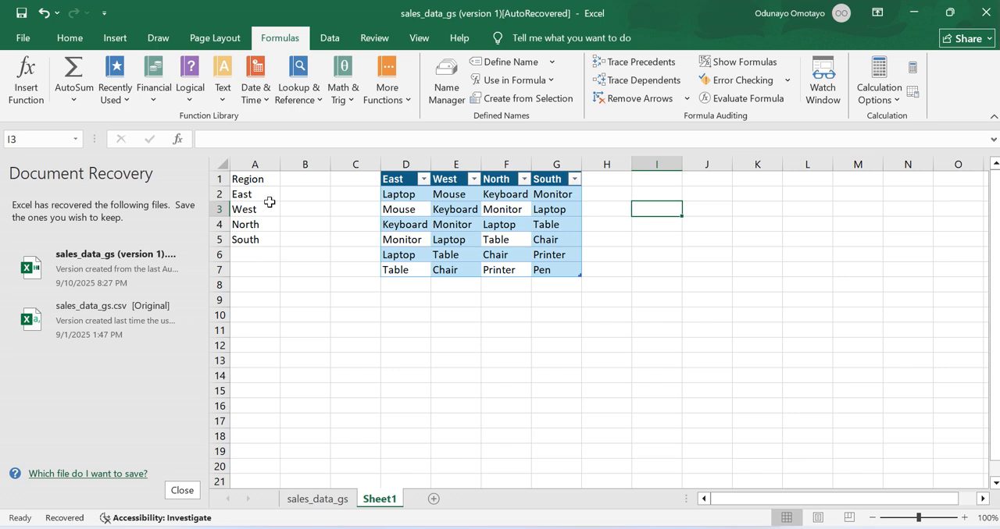
click(442, 84)
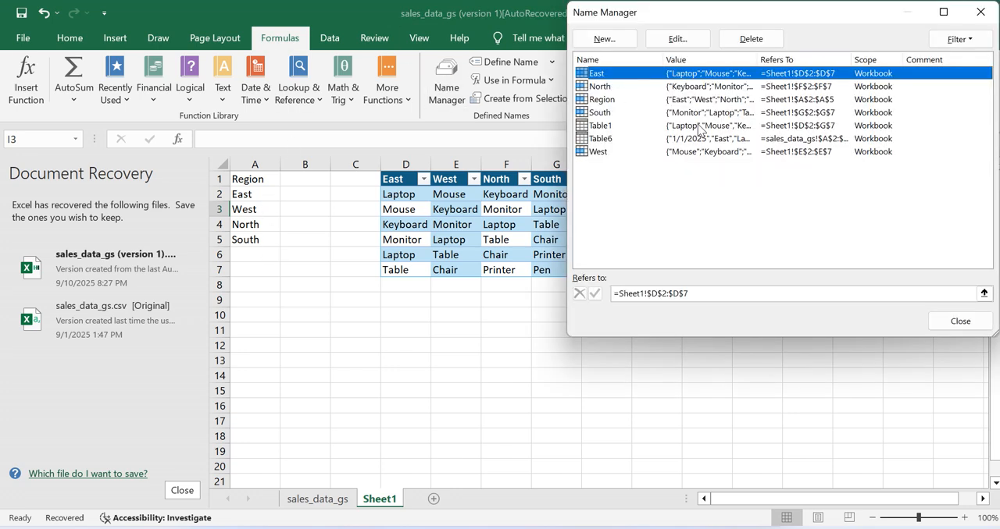
key(shift+Down)
key(shift+Down)
key(shift+Down)
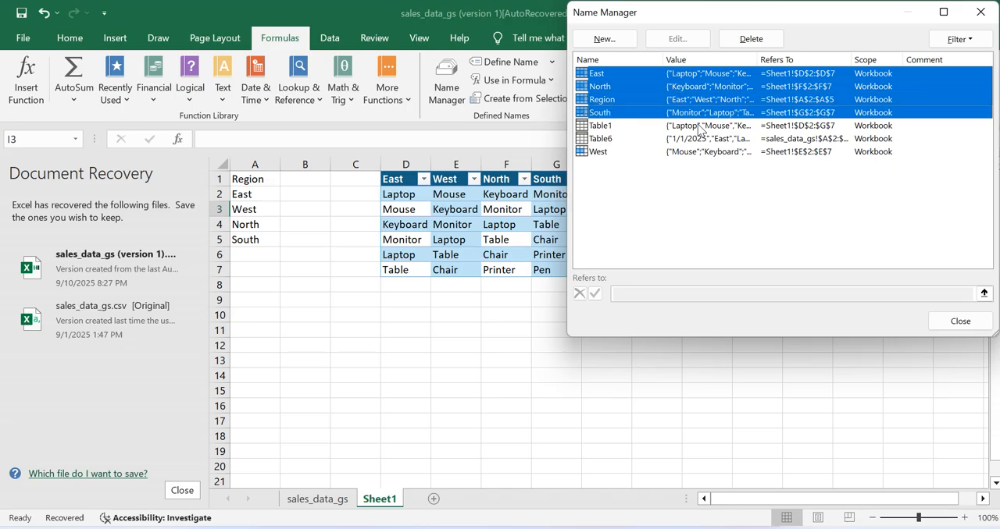
click(751, 45)
click(480, 312)
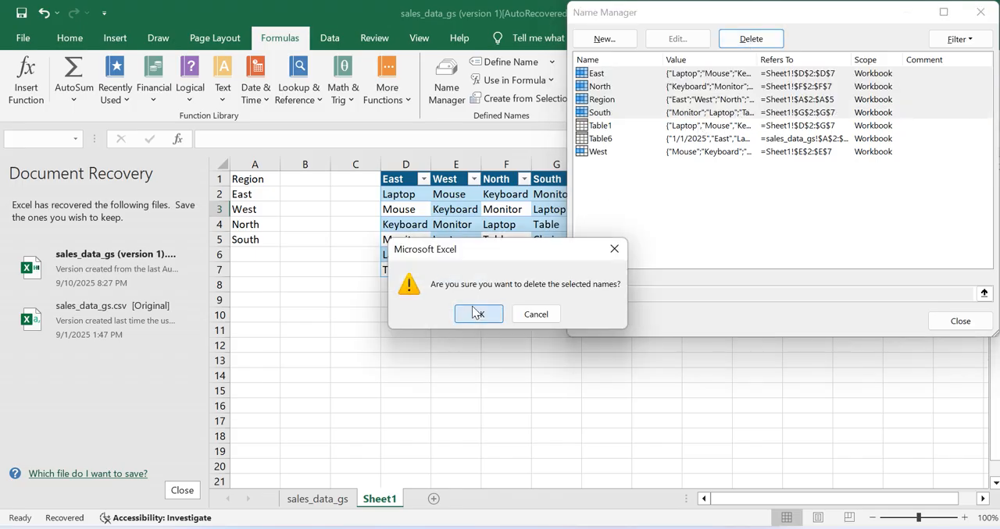
- Delete the defined name West from the workbook and close the name list
click(610, 103)
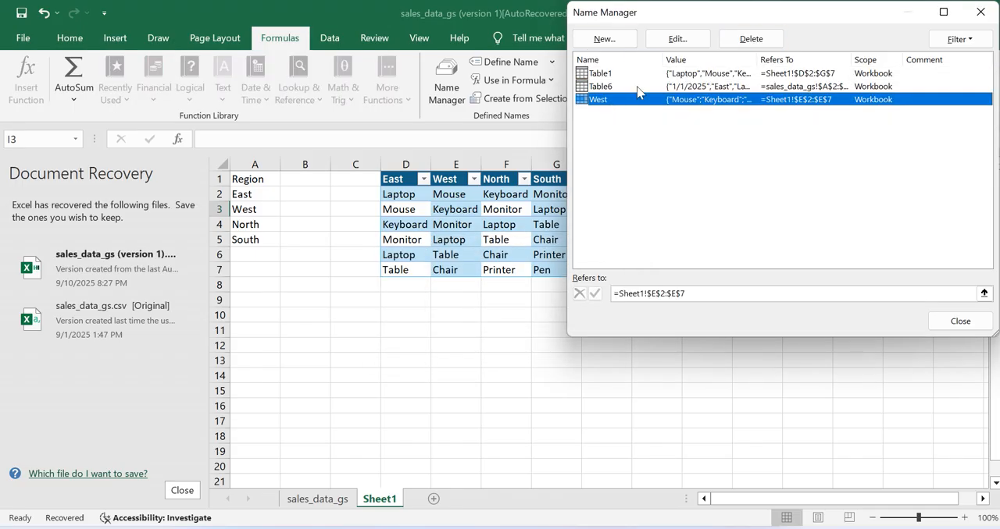
click(745, 48)
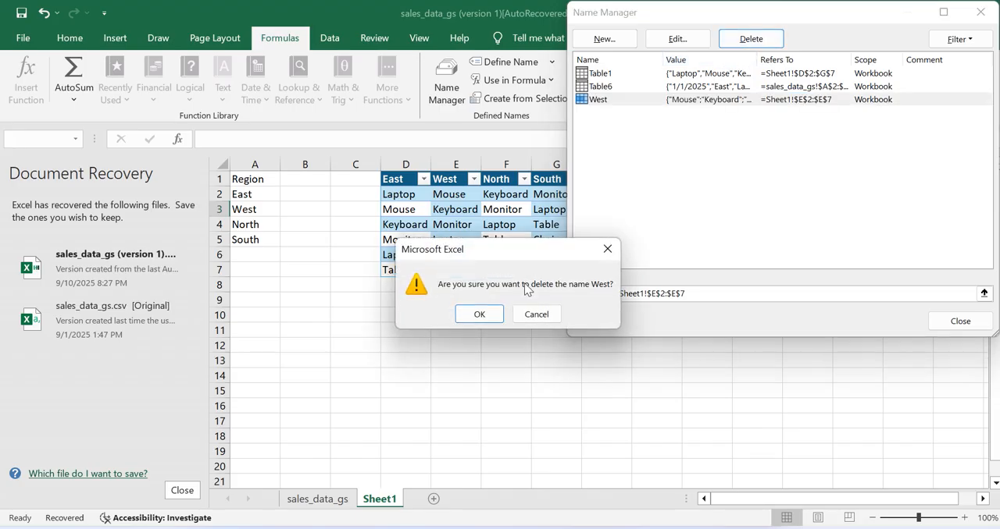
click(479, 314)
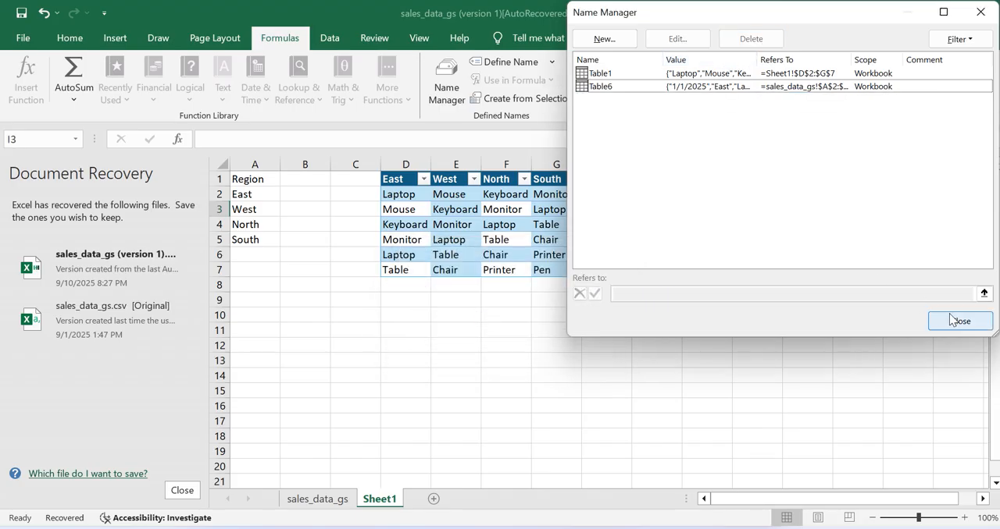
click(949, 313)
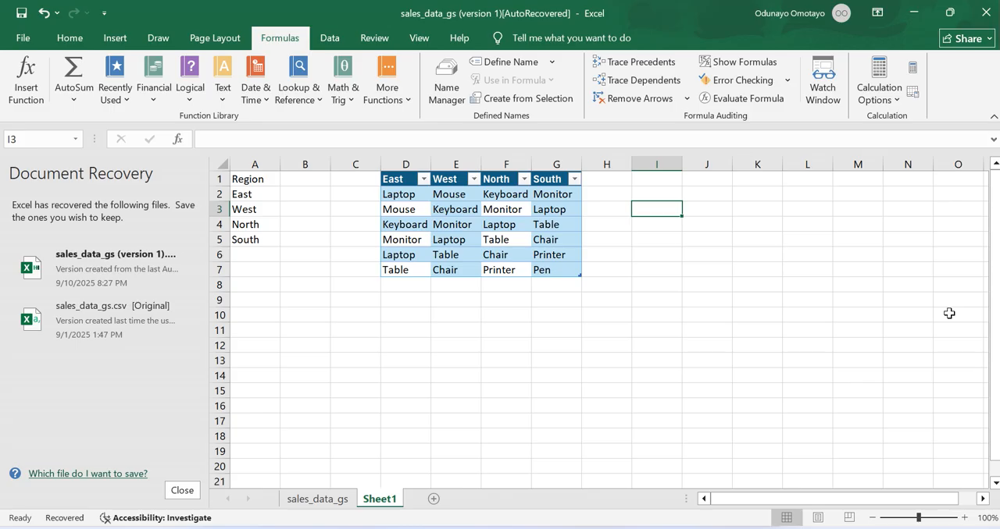
- Start a formula with =re in cell I3 to check whether the Region name is suggested, and clear it
text(=re)
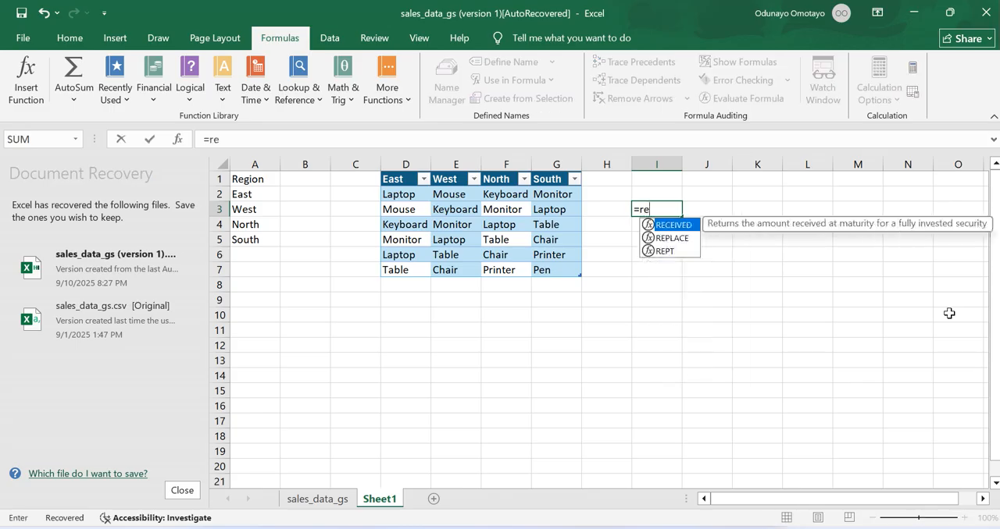
key(BackSpace)
key(BackSpace)
key(BackSpace)
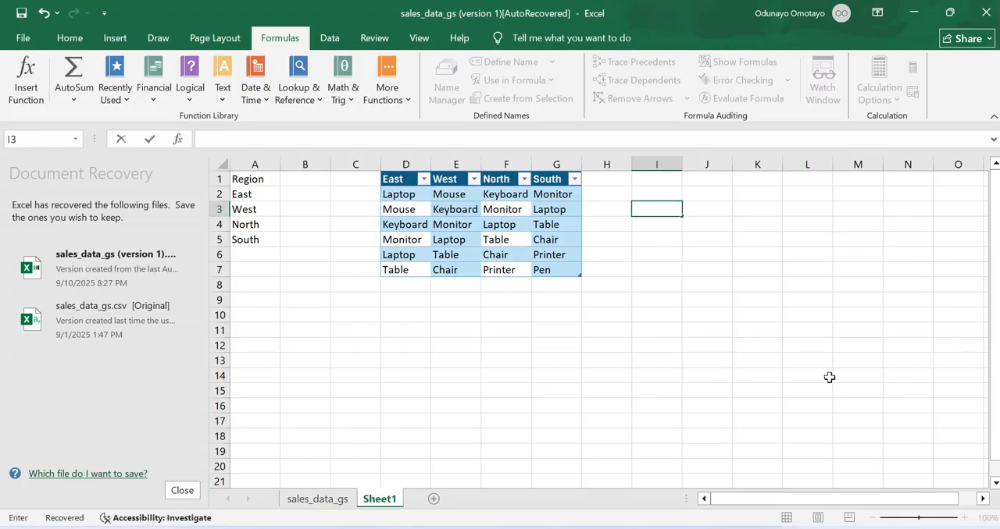
- Create a defined name for the list in A1:A5 from its top row, and review it in the Name Manager
click(253, 177)
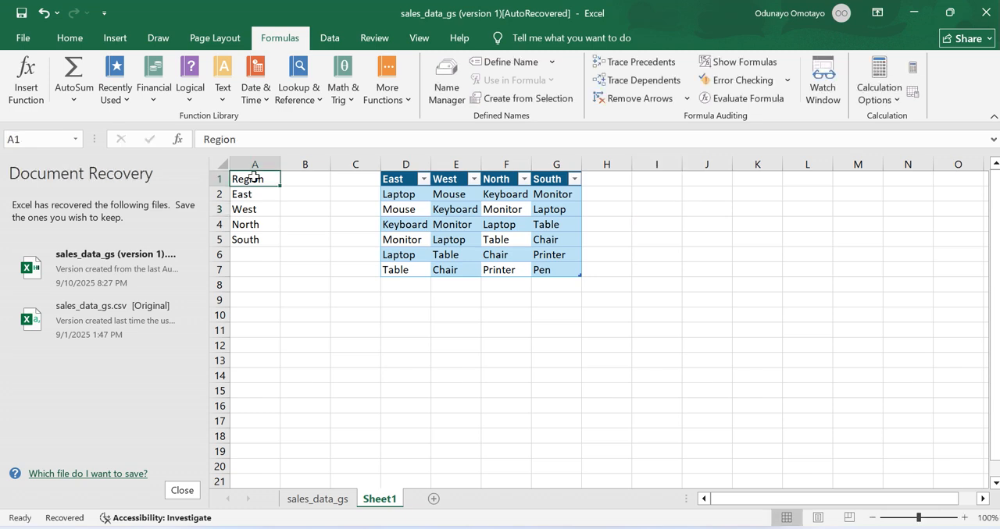
key(shift+Down)
key(shift+Down)
key(shift+Down)
key(shift+Down)
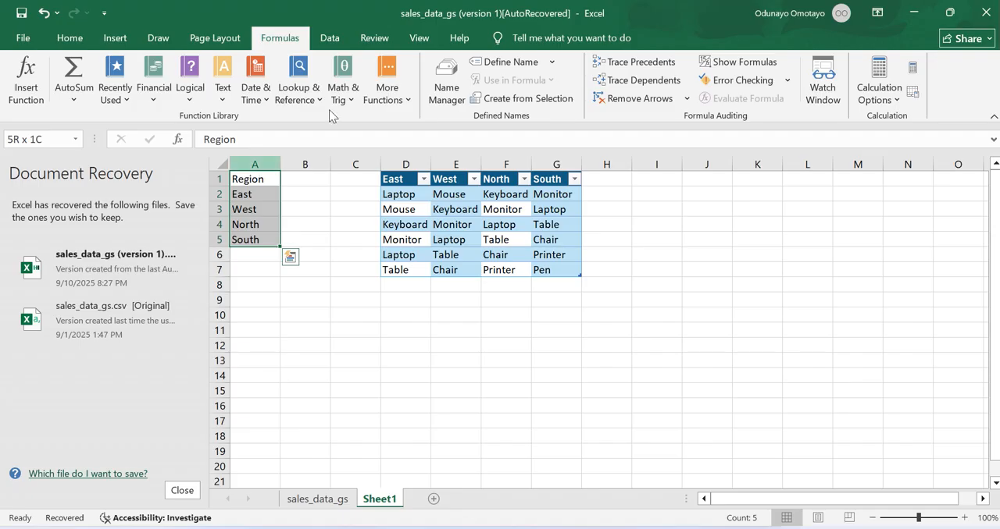
click(511, 99)
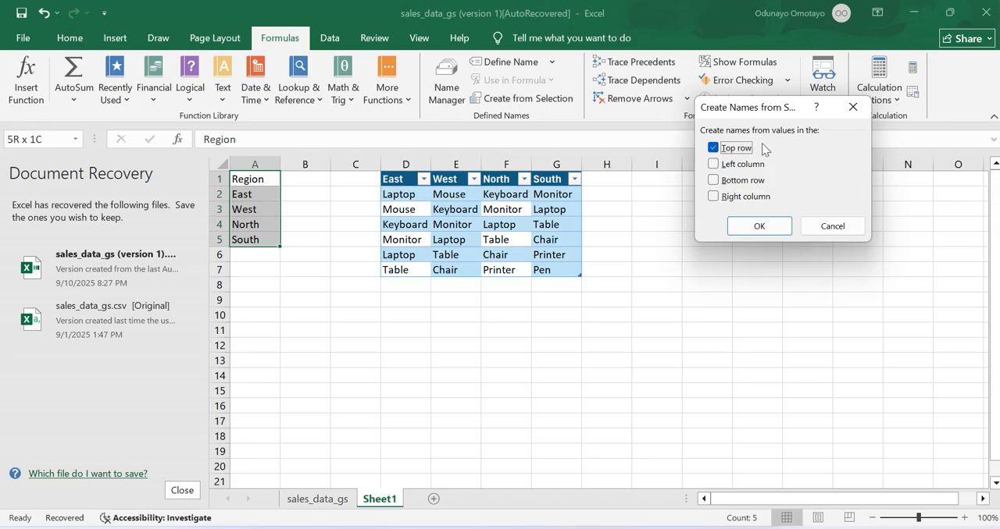
click(752, 226)
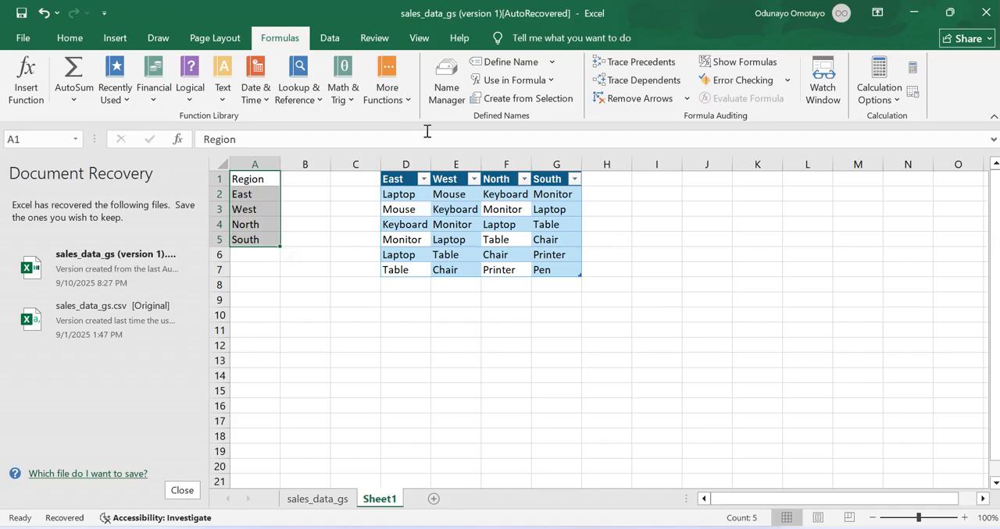
click(440, 100)
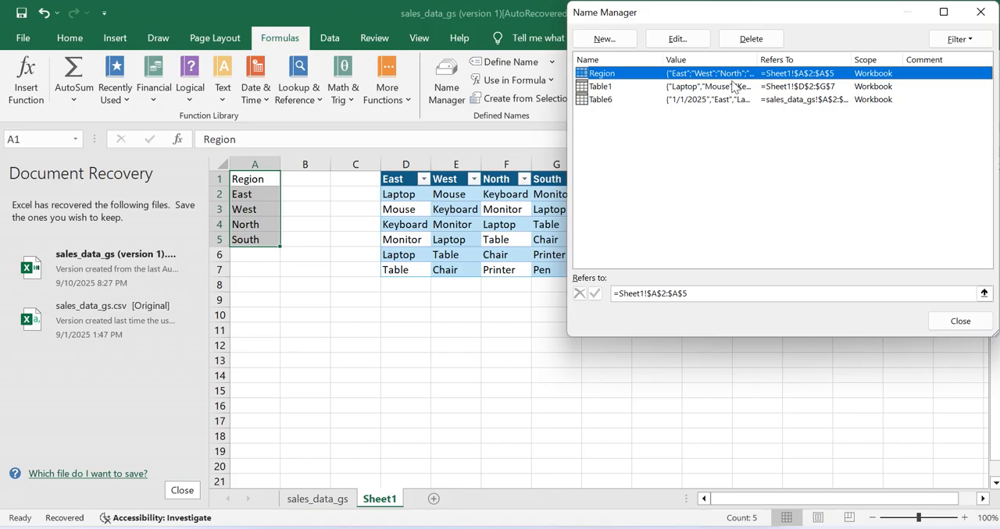
click(959, 323)
- Test in cell J10 whether a formula starting with =reg suggests the Region name, and clear the cell
click(700, 320)
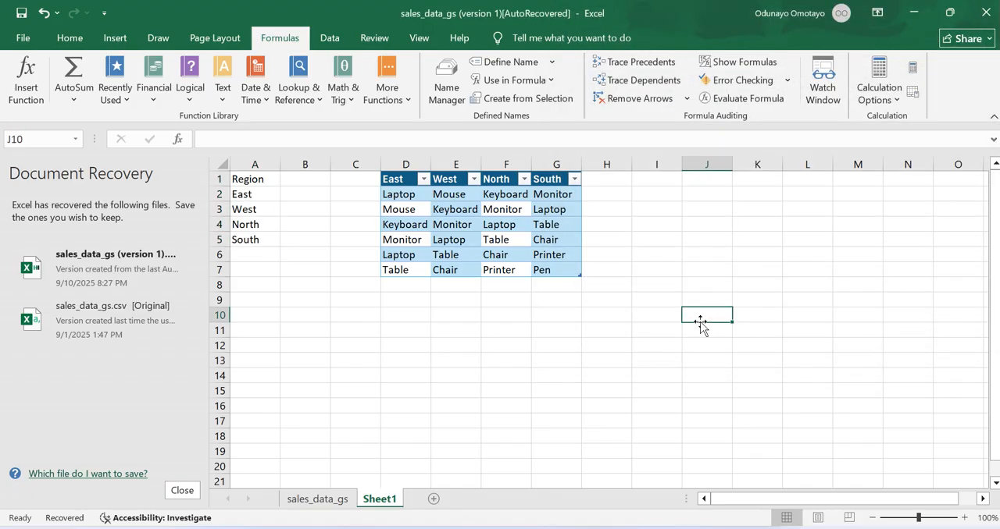
text(=reg)
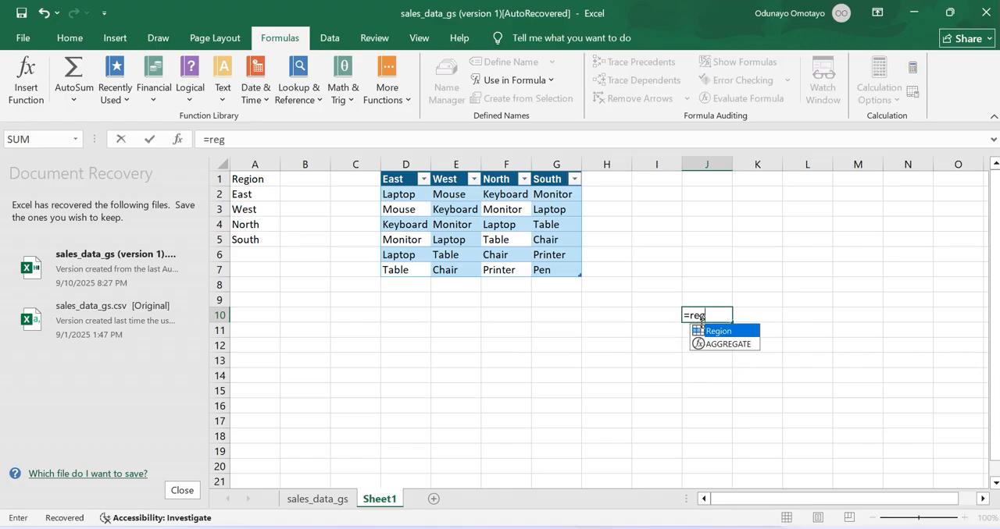
click(758, 279)
click(703, 315)
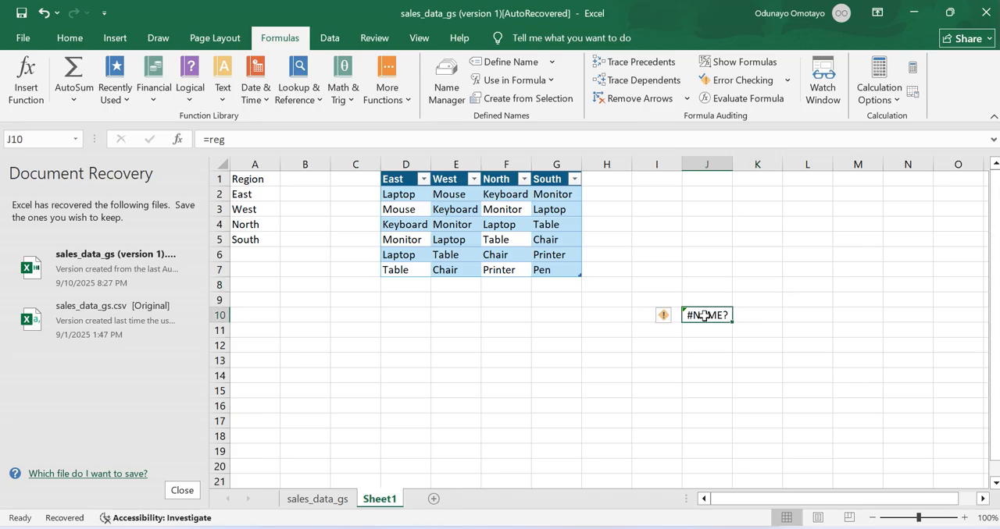
key(BackSpace)
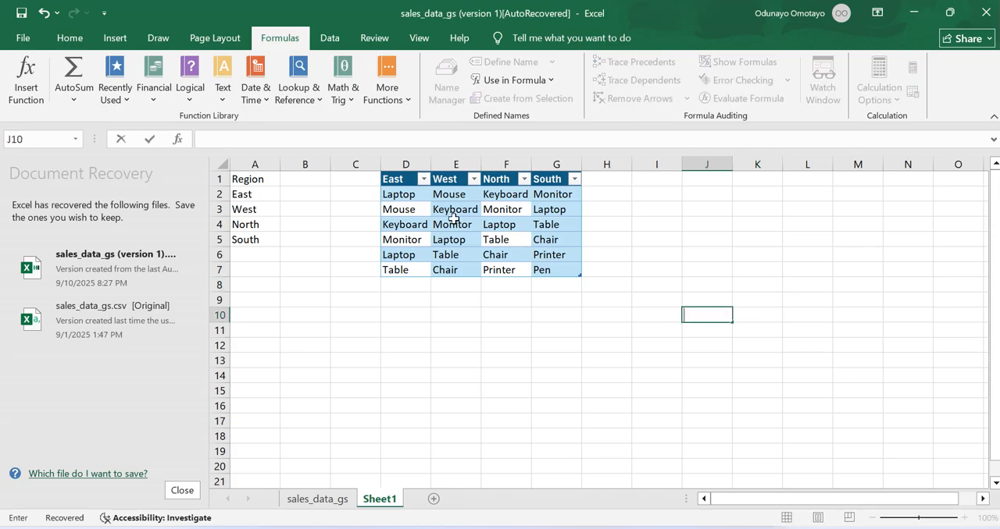
- Create defined names for the product columns in D1:G7, using only the top row as the source of the names
click(396, 179)
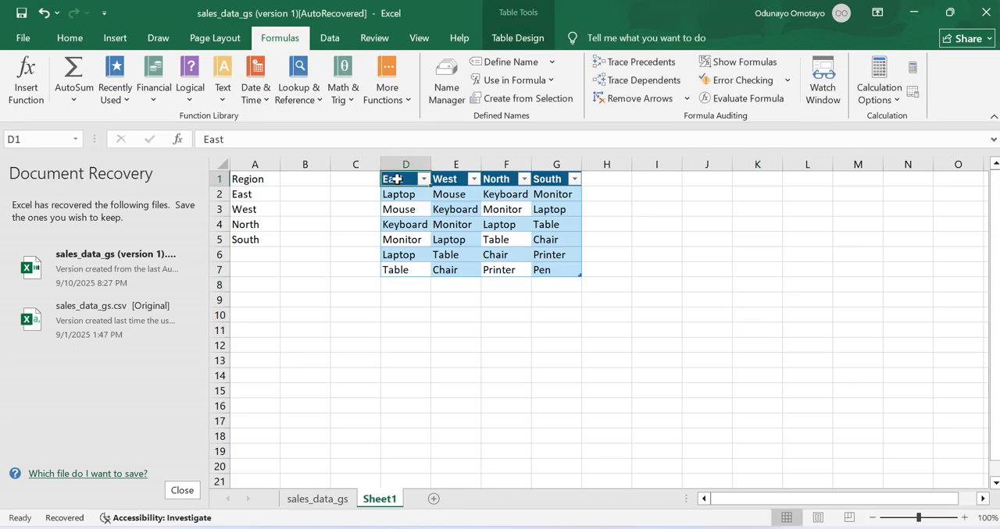
key(shift+Right)
key(shift+Right)
key(shift+Right)
key(shift+Right)
key(shift+Left)
key(shift+Down)
key(shift+Down)
key(shift+Down)
key(shift+Down)
key(shift+Down)
key(shift+Down)
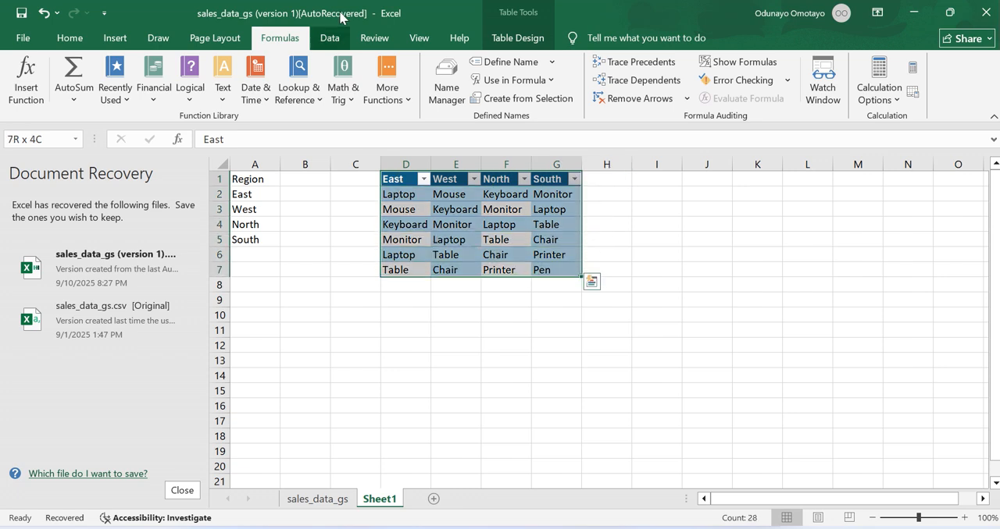
click(489, 102)
click(725, 165)
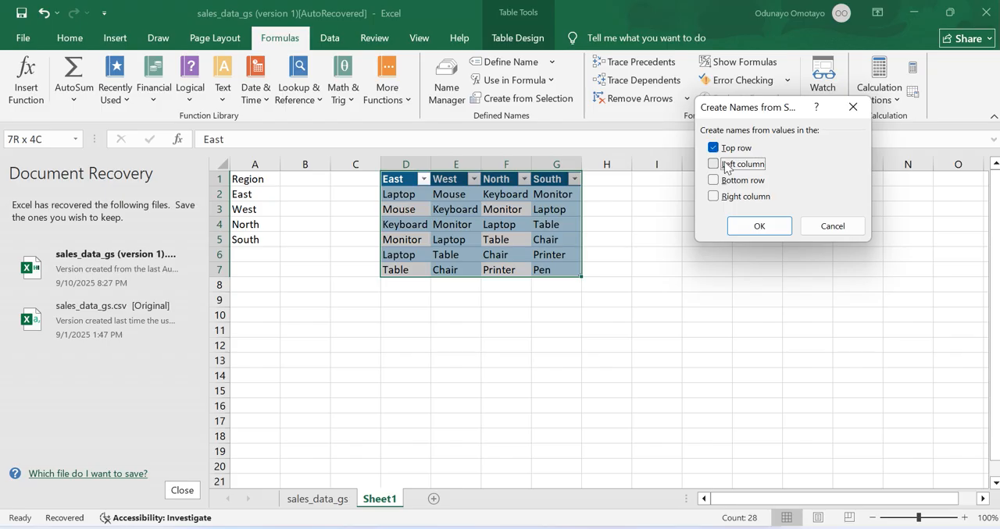
click(745, 226)
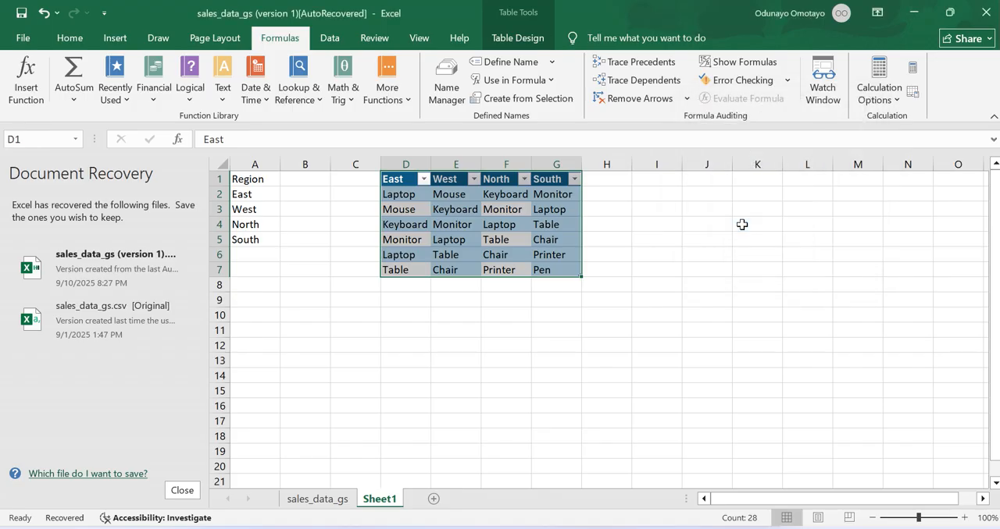
- Test in cell I8 whether a formula starting with =eas suggests the East name, and discard the entry
click(664, 288)
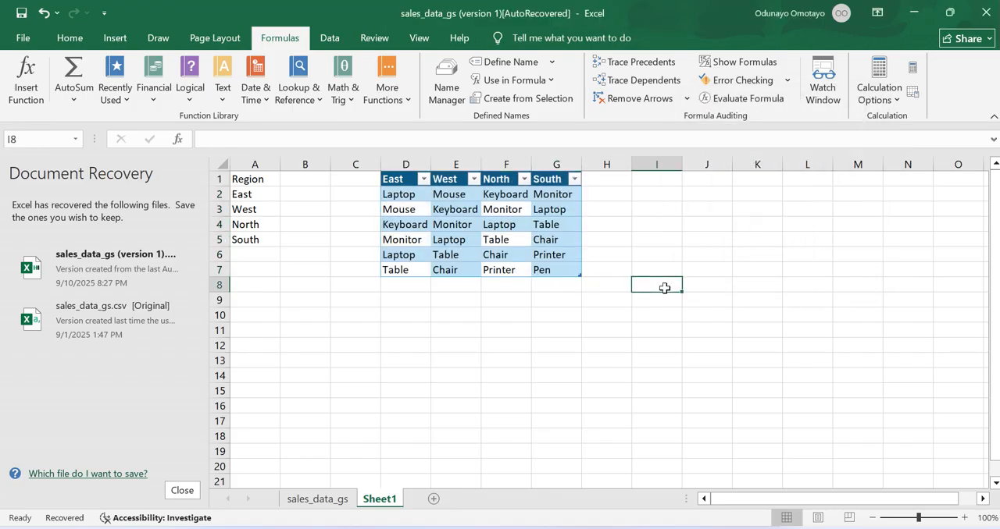
text(=eas)
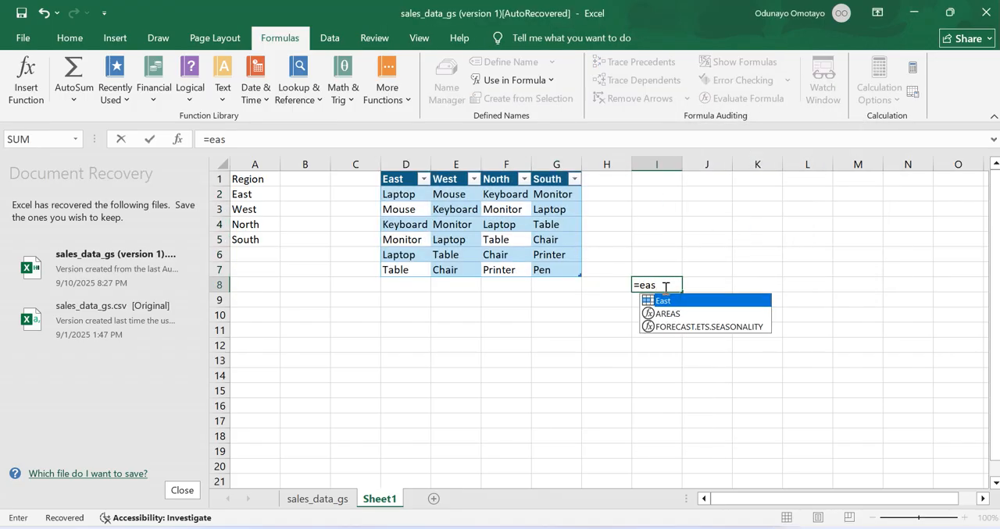
key(Escape)
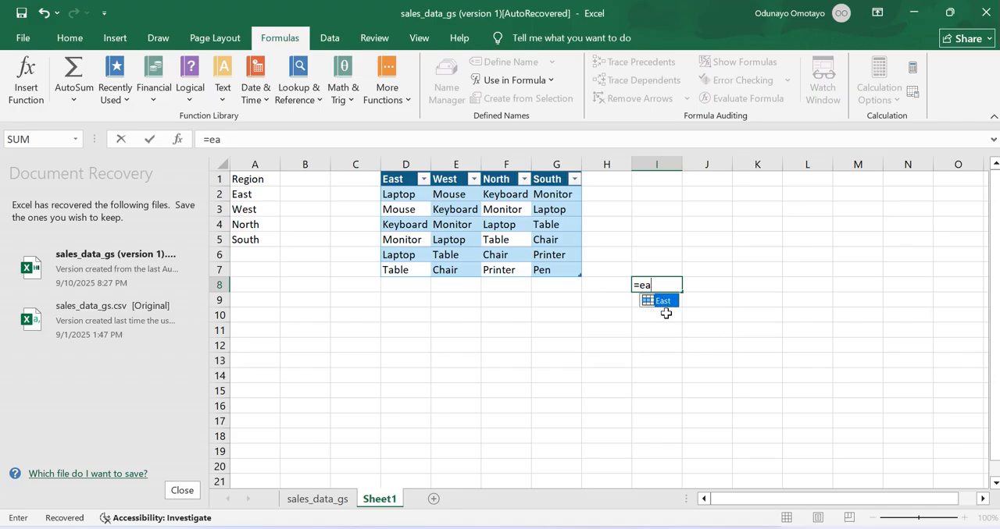
click(678, 235)
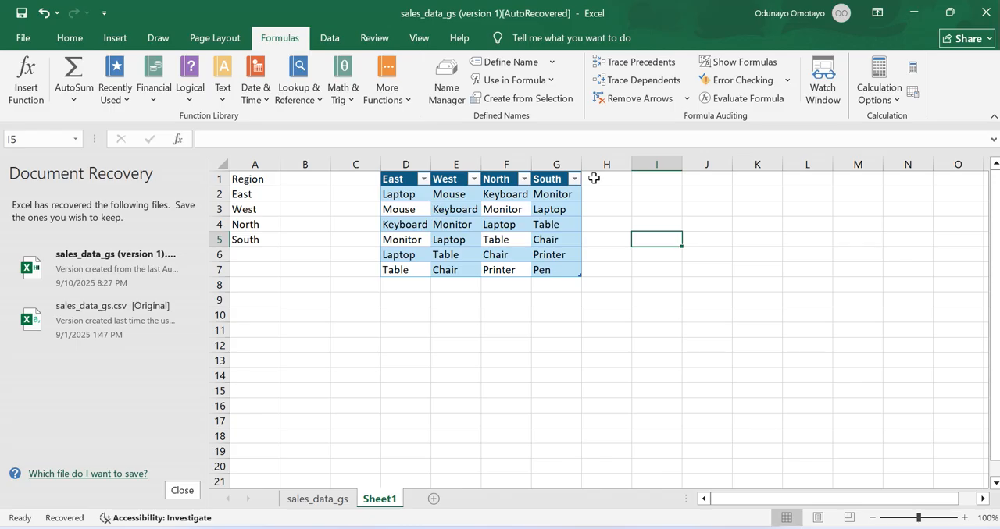
- Apply List data validation to H9:H12 with the table headers =$D$1:$G$1 as its source
click(595, 306)
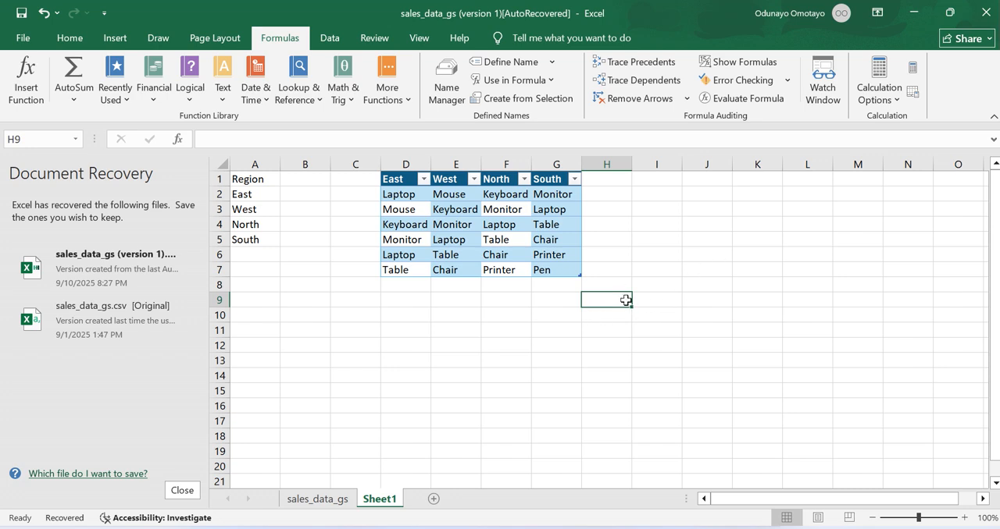
drag(631, 309, 624, 347)
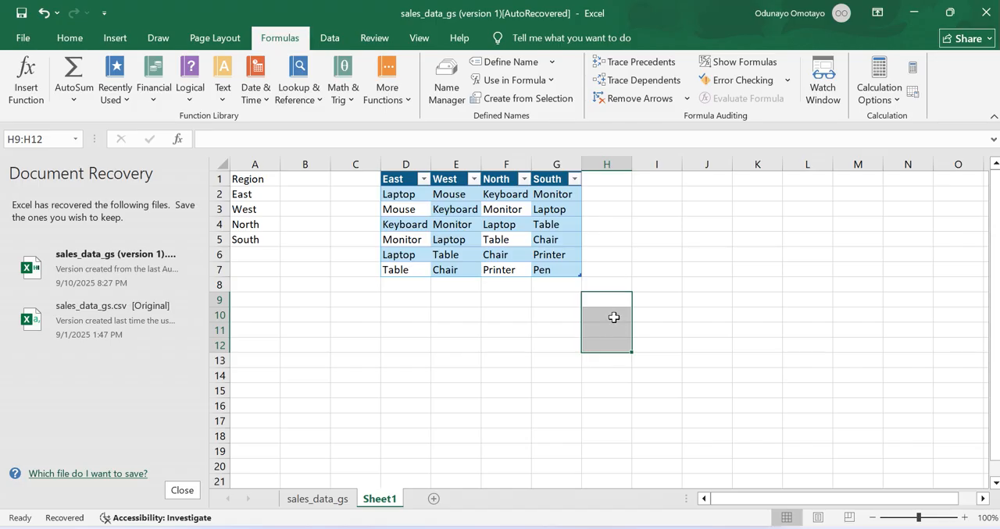
click(331, 38)
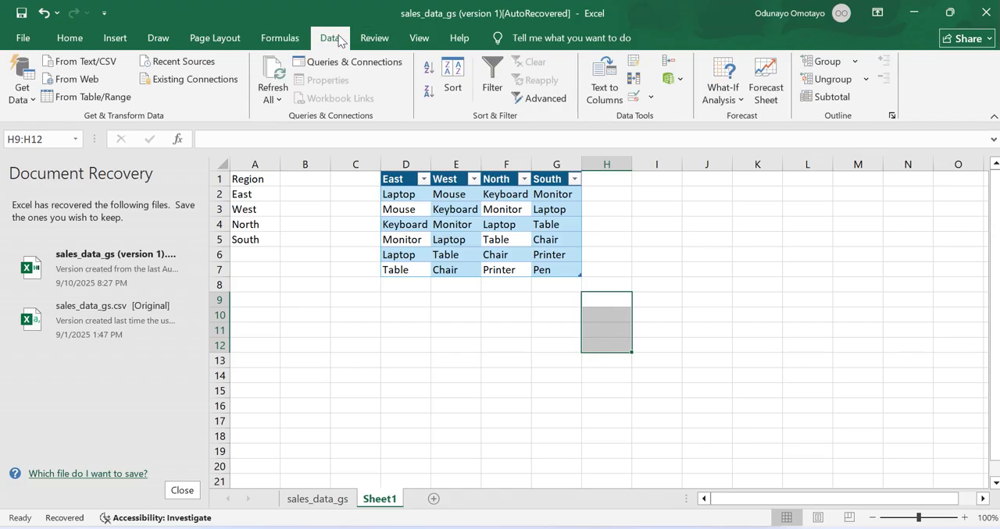
click(633, 101)
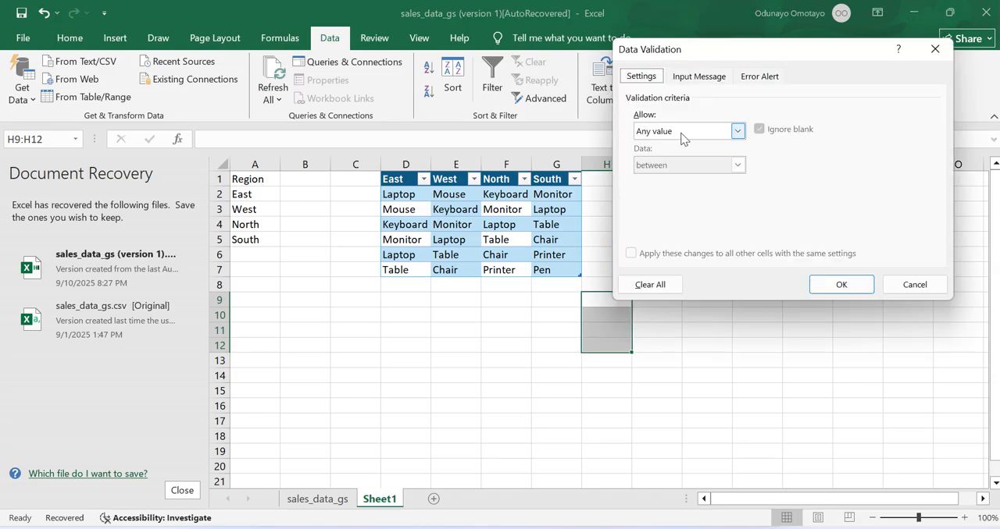
click(682, 134)
click(653, 181)
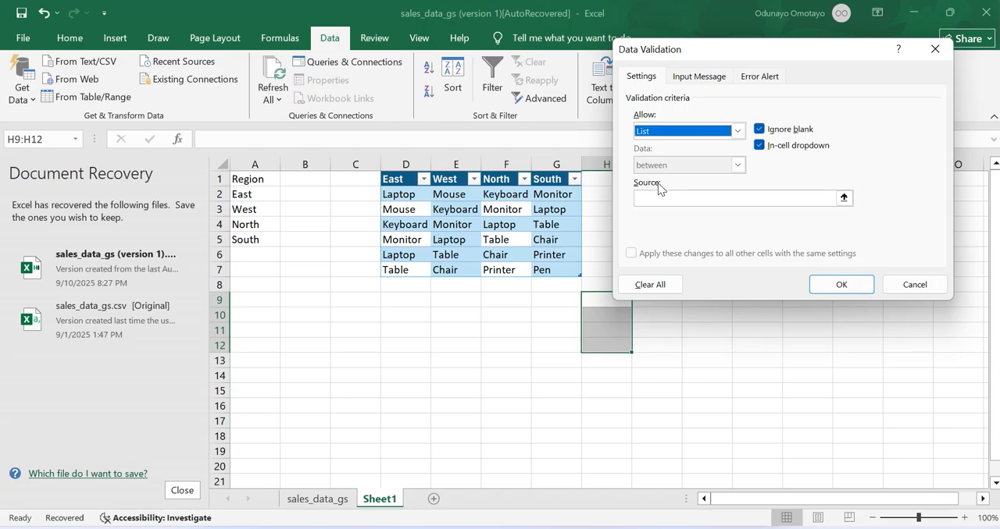
click(660, 197)
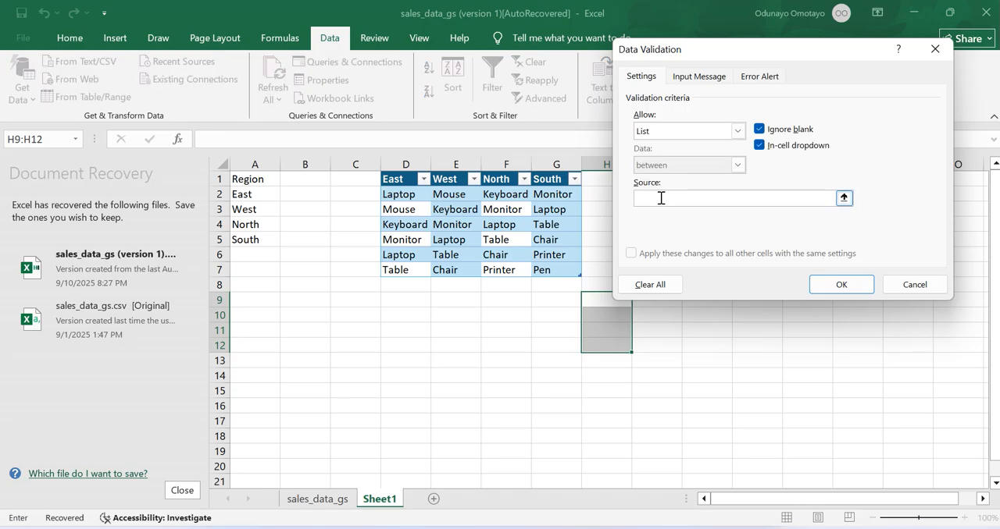
click(399, 181)
key(shift+Right)
key(shift+Right)
key(shift+Right)
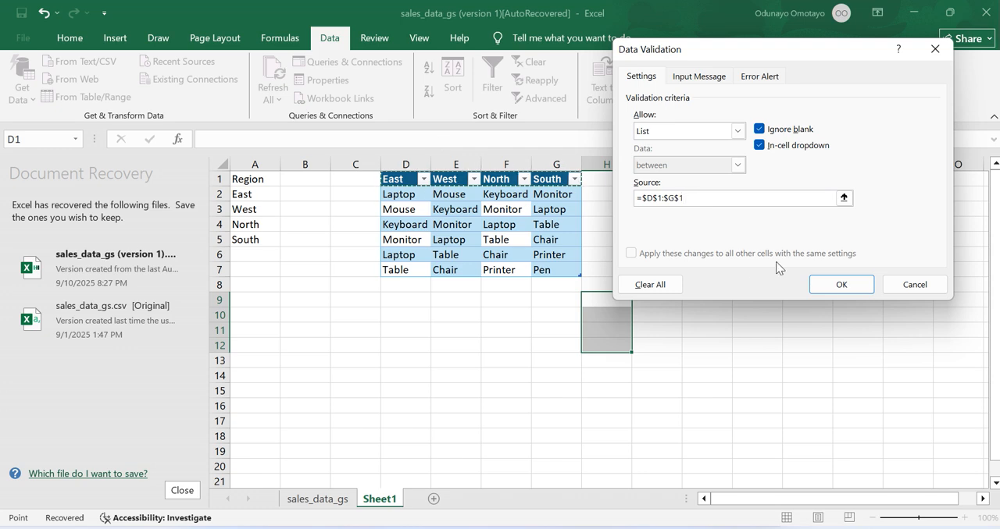
click(832, 285)
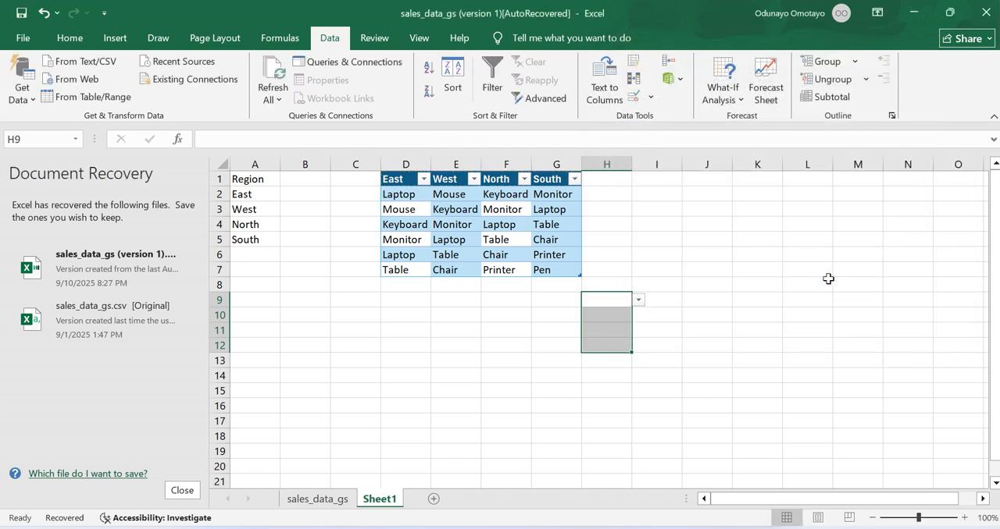
- Choose East in H9, West in H10 and North in H11 from their region drop-downs
click(638, 301)
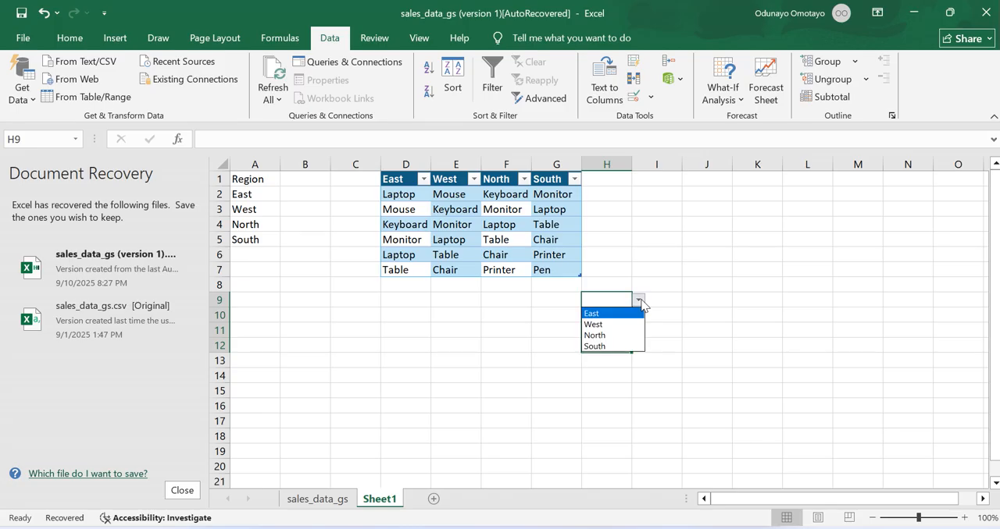
click(610, 314)
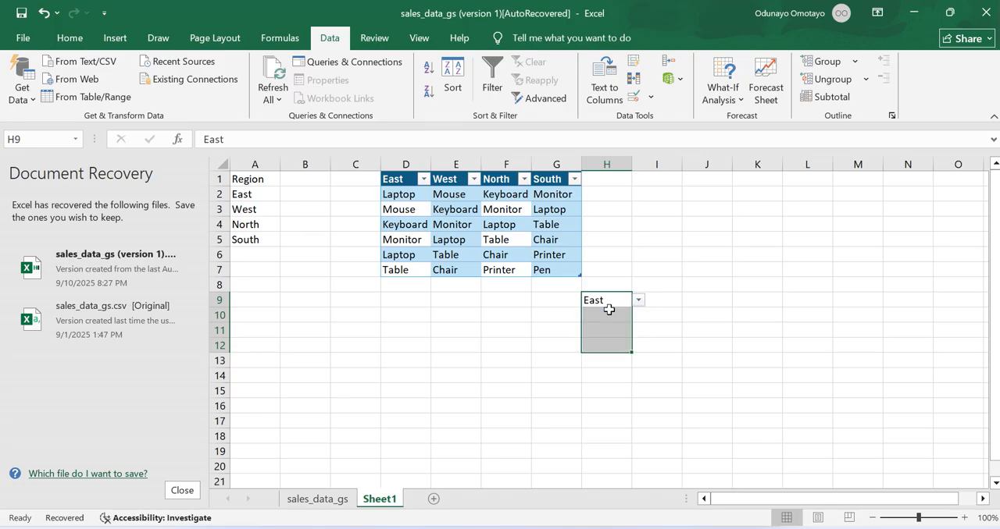
click(608, 315)
click(637, 317)
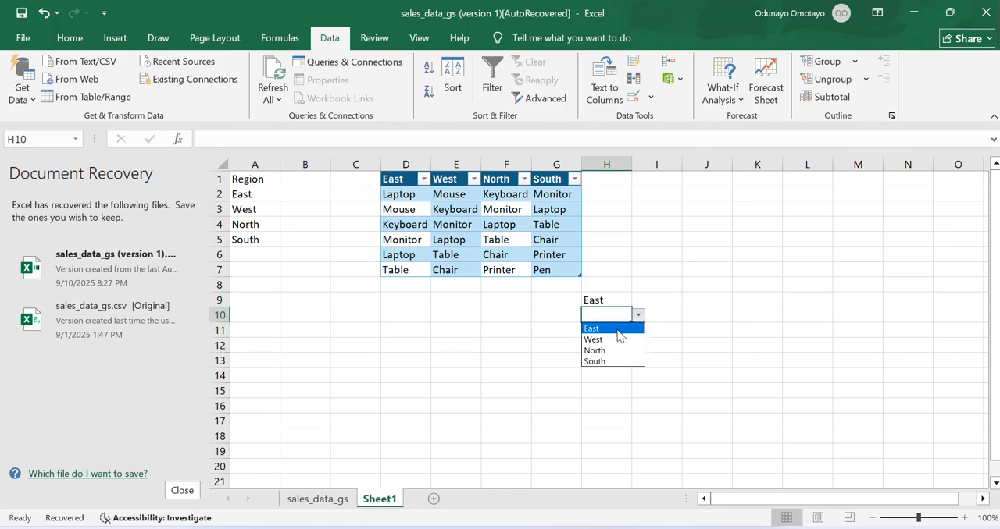
click(610, 341)
drag(612, 331, 640, 331)
click(638, 330)
click(612, 372)
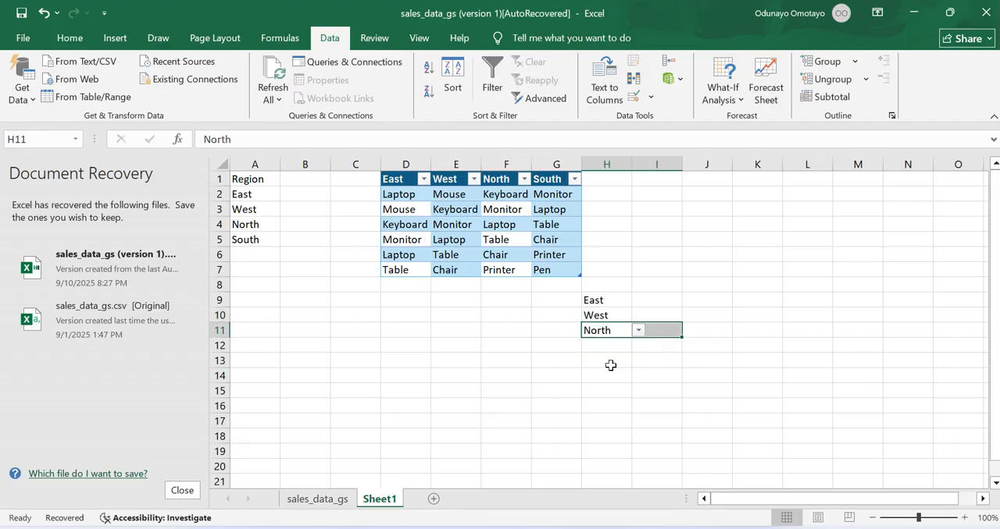
- Choose South in H12 from its region drop-down
click(609, 345)
click(638, 346)
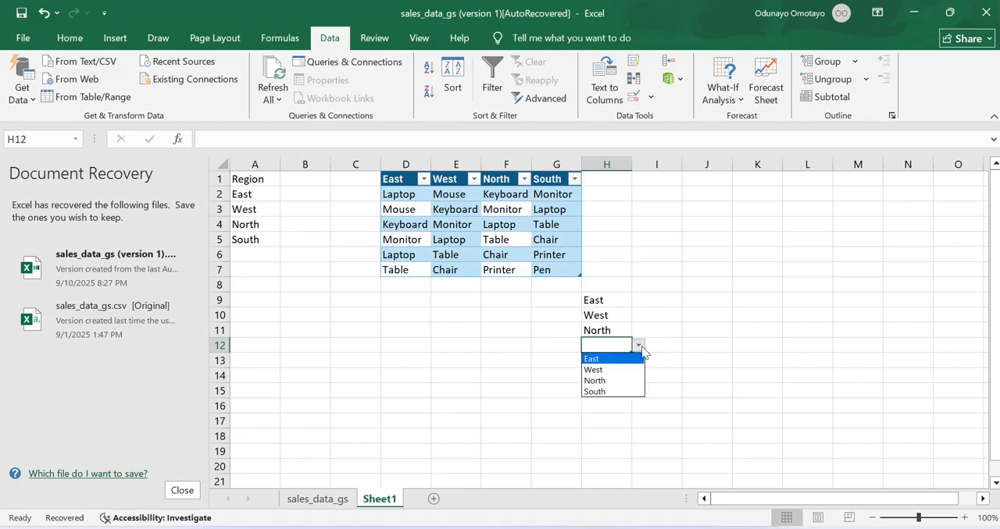
click(606, 390)
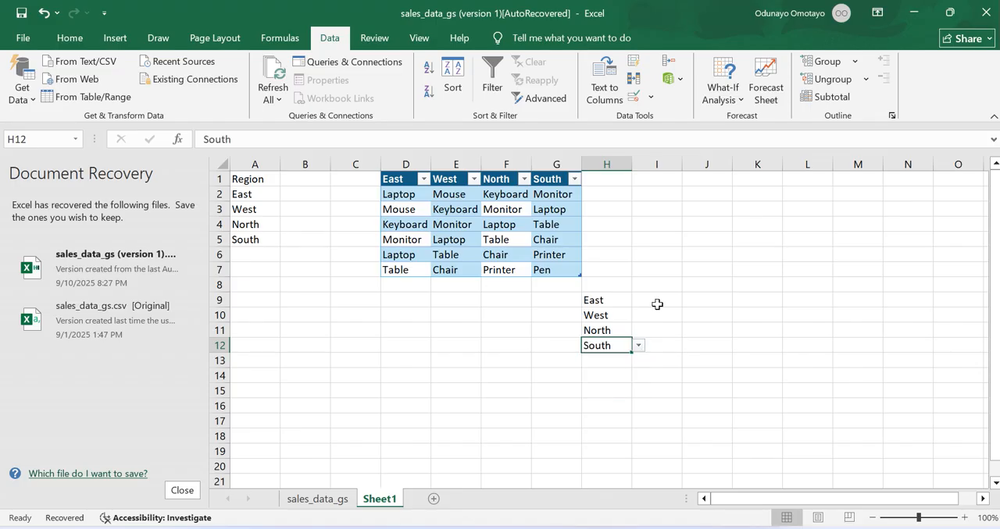
- Apply List data validation to I9:I12 with =indirect(H9) as its source, so each list depends on the adjacent region
click(656, 305)
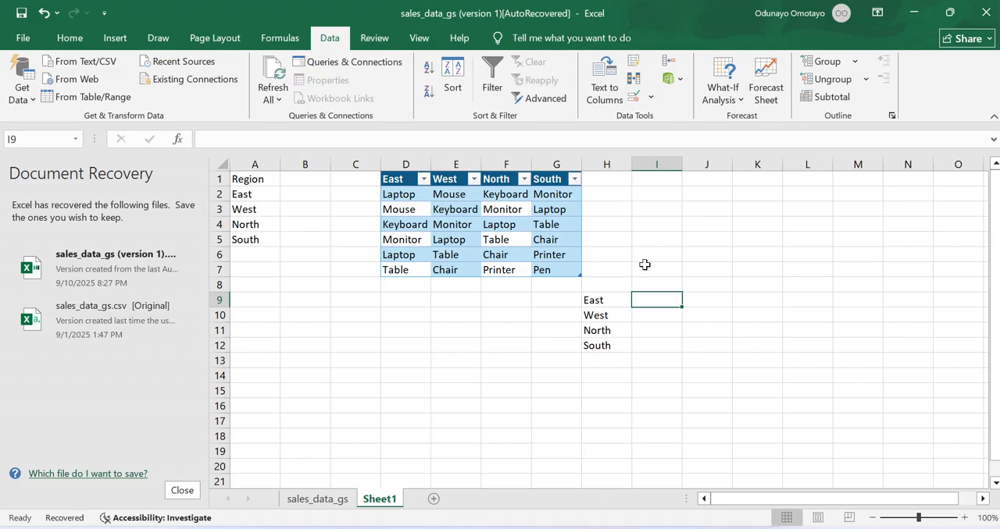
drag(681, 307, 678, 353)
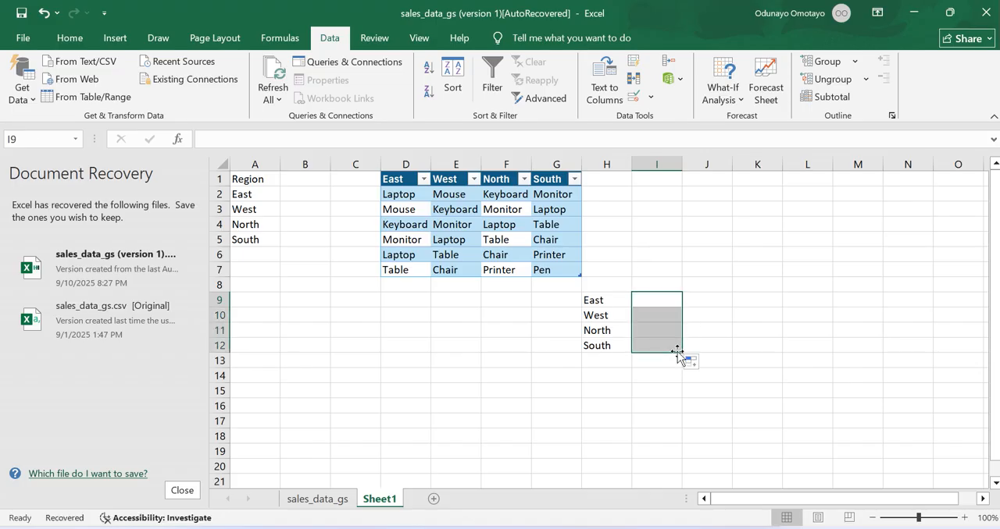
click(634, 97)
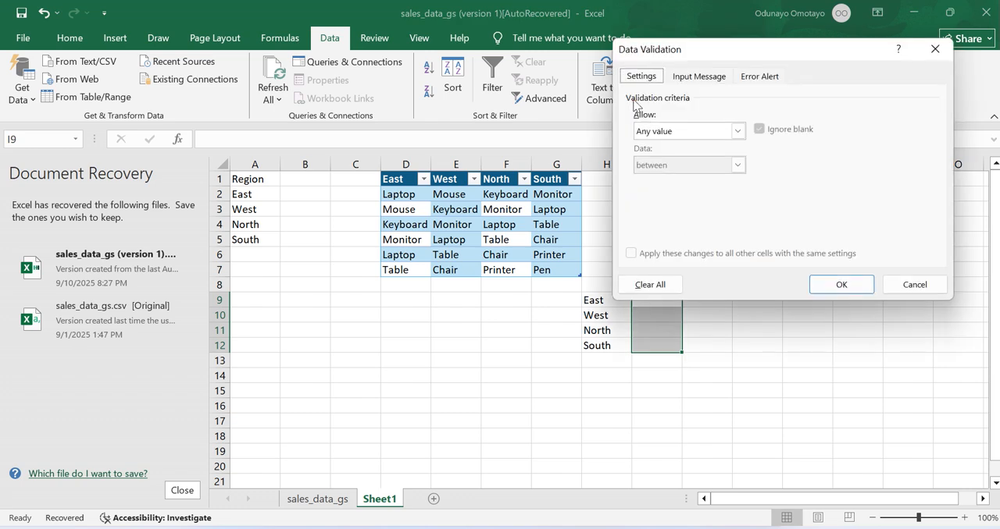
click(660, 134)
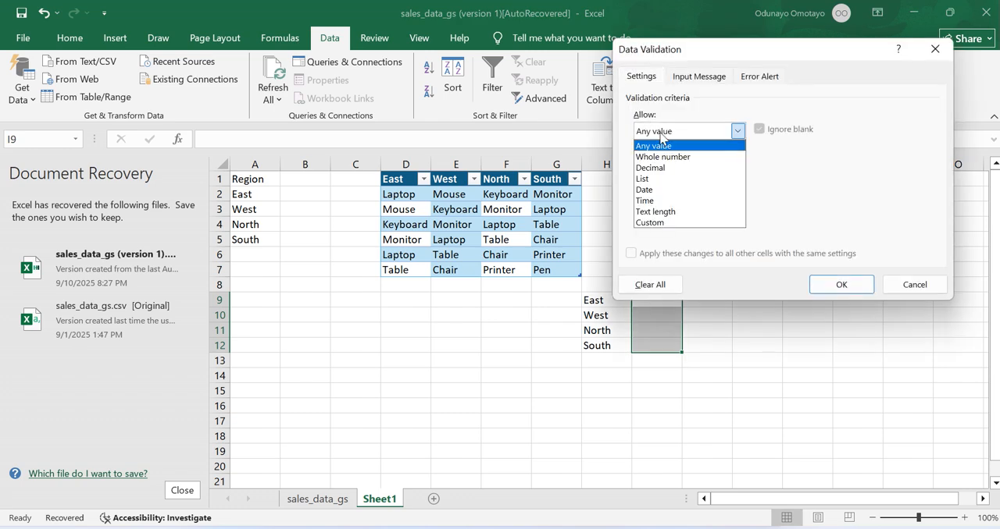
click(645, 179)
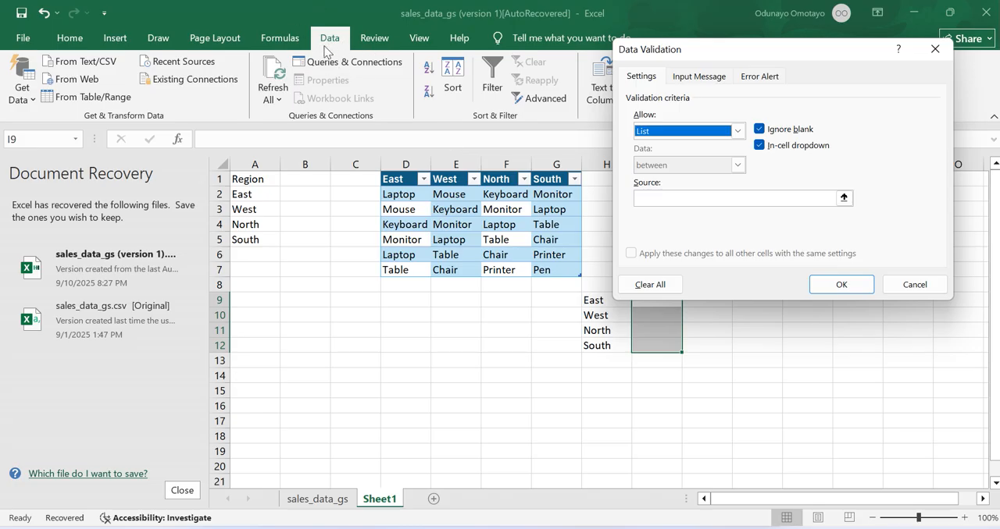
click(733, 197)
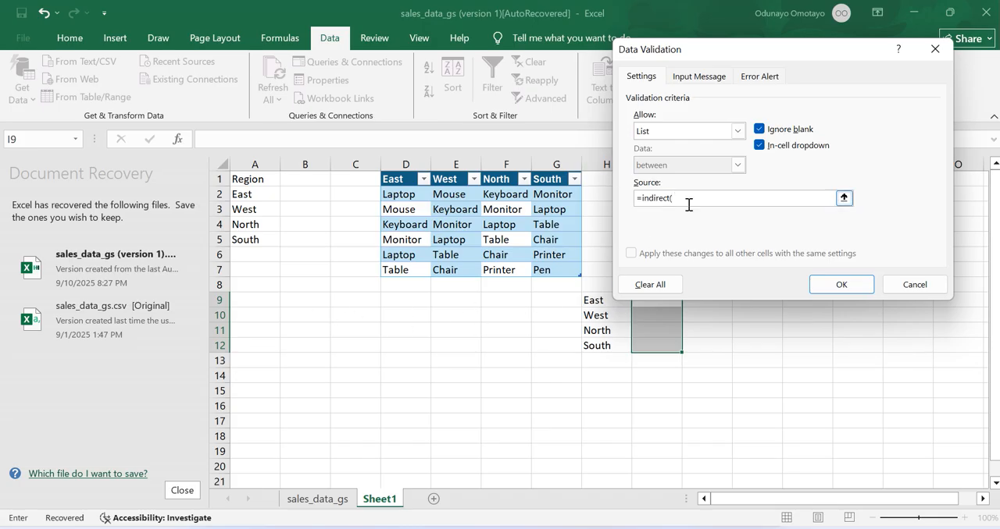
text(H9))
click(822, 279)
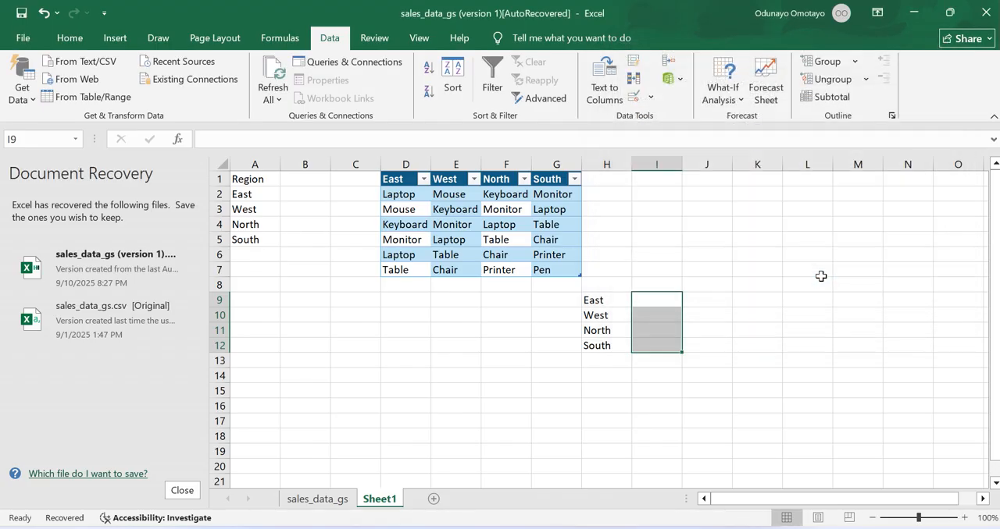
- Choose Laptop in I9 and Mouse in I10 from the region-dependent product drop-downs
click(674, 299)
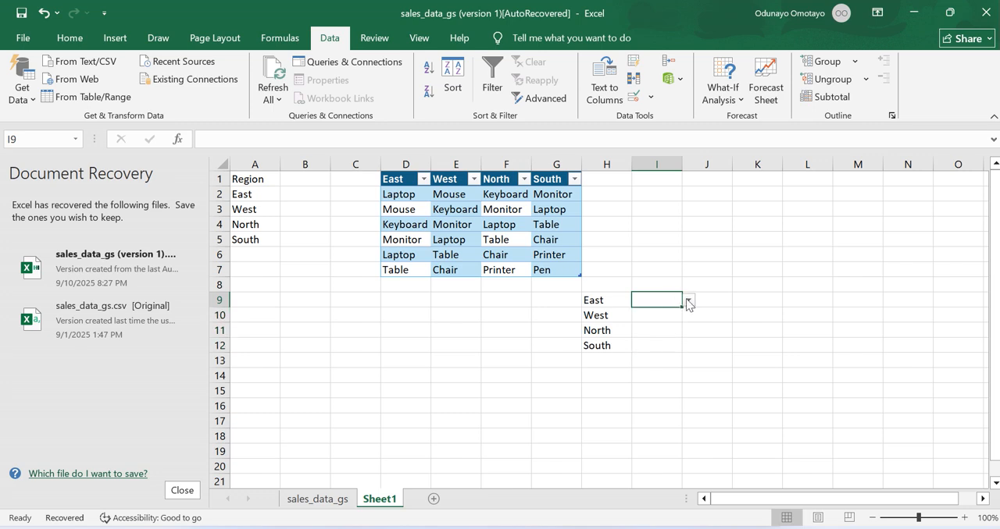
click(689, 300)
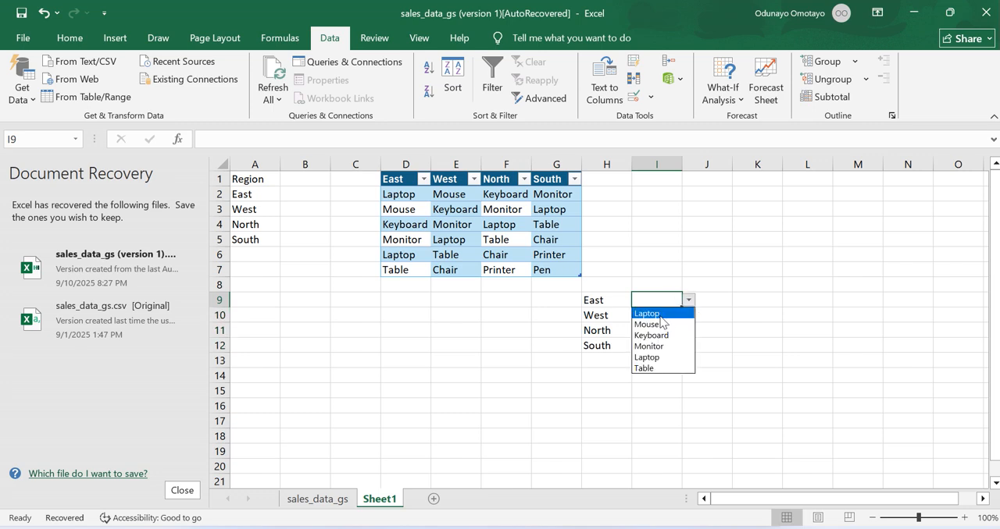
click(656, 313)
click(661, 317)
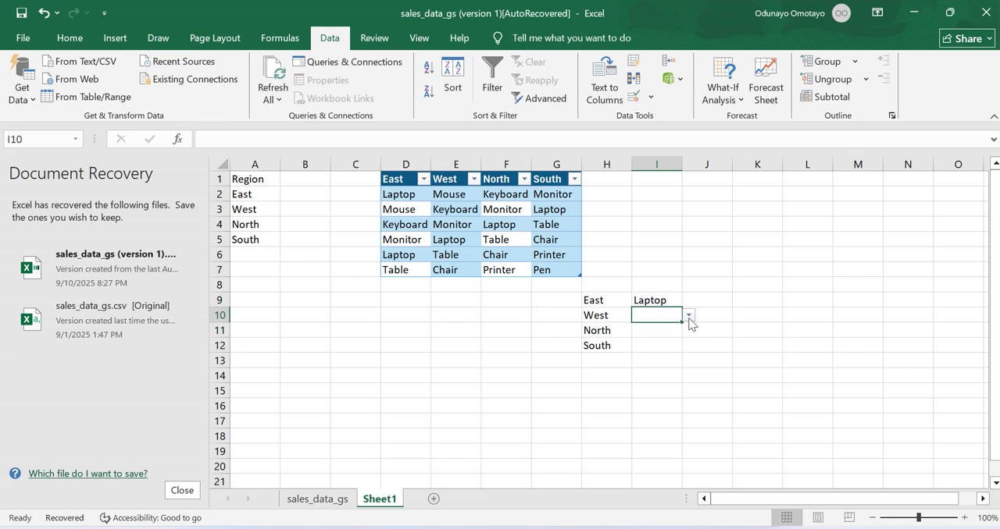
click(689, 317)
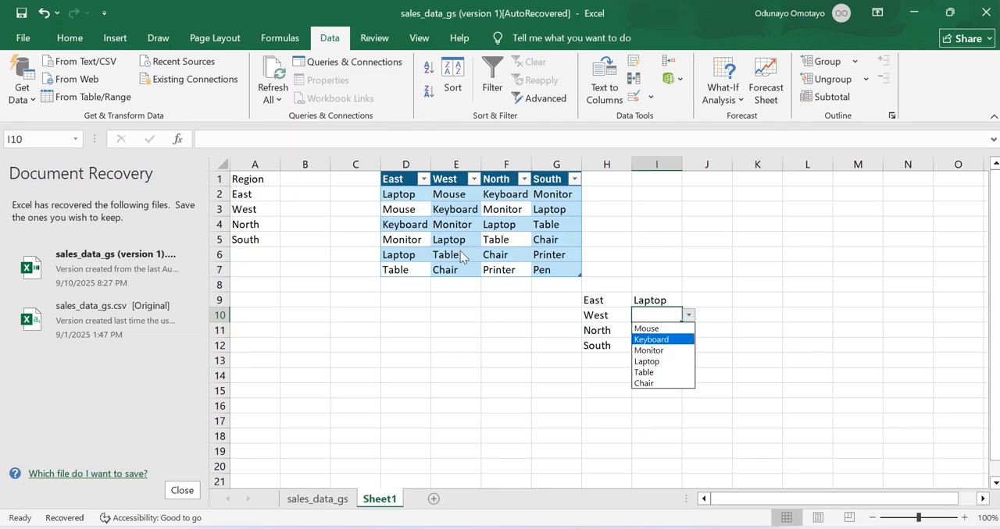
click(658, 332)
- Choose Keyboard in I11 for North and Monitor in I12 for South from their product drop-downs
drag(652, 335, 690, 339)
click(690, 332)
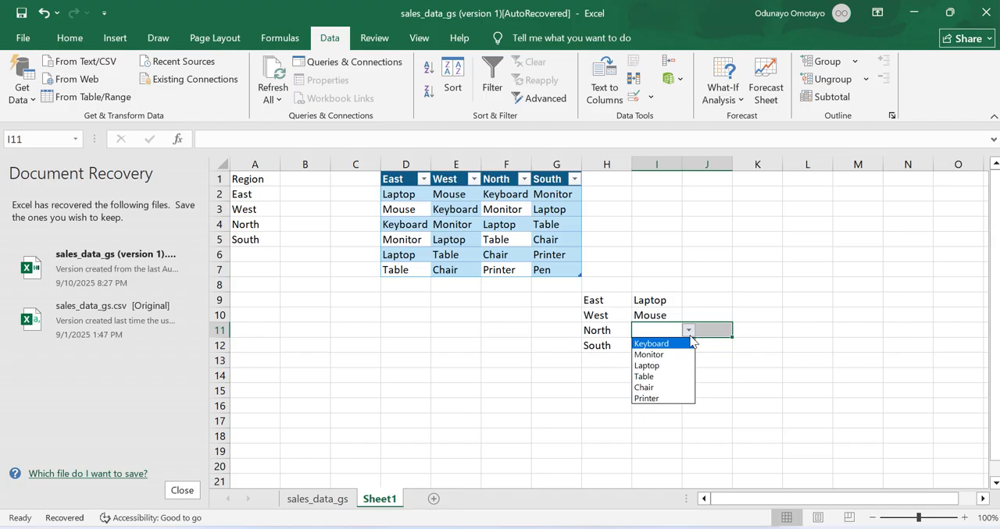
click(673, 345)
click(673, 345)
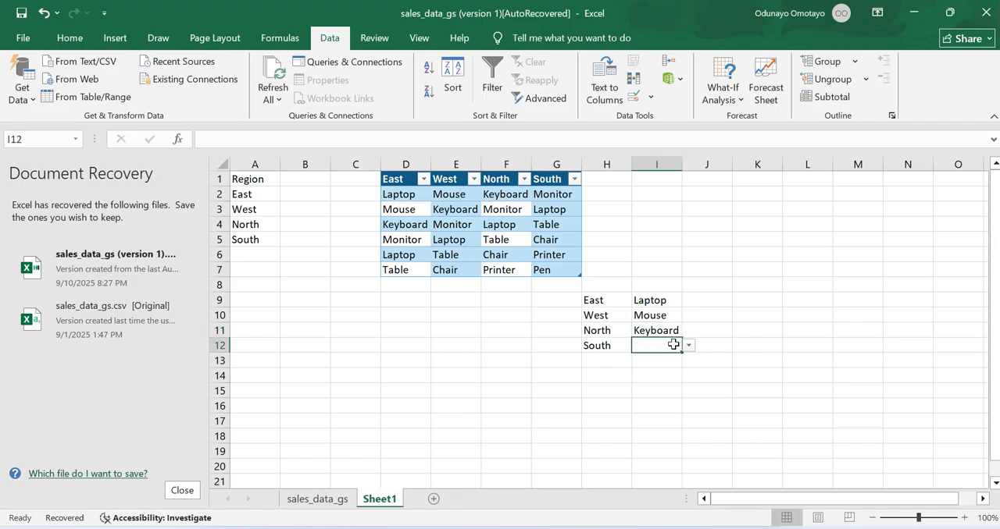
click(688, 345)
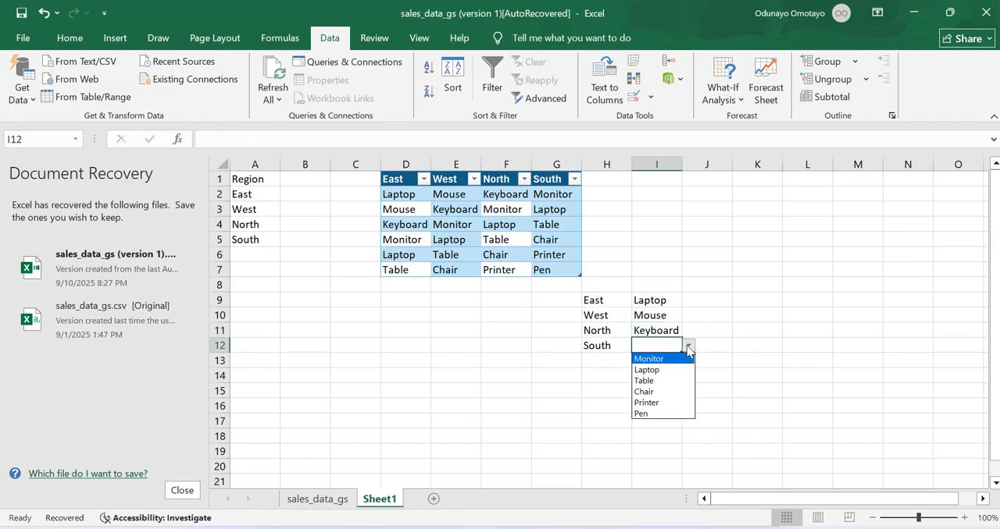
click(662, 359)
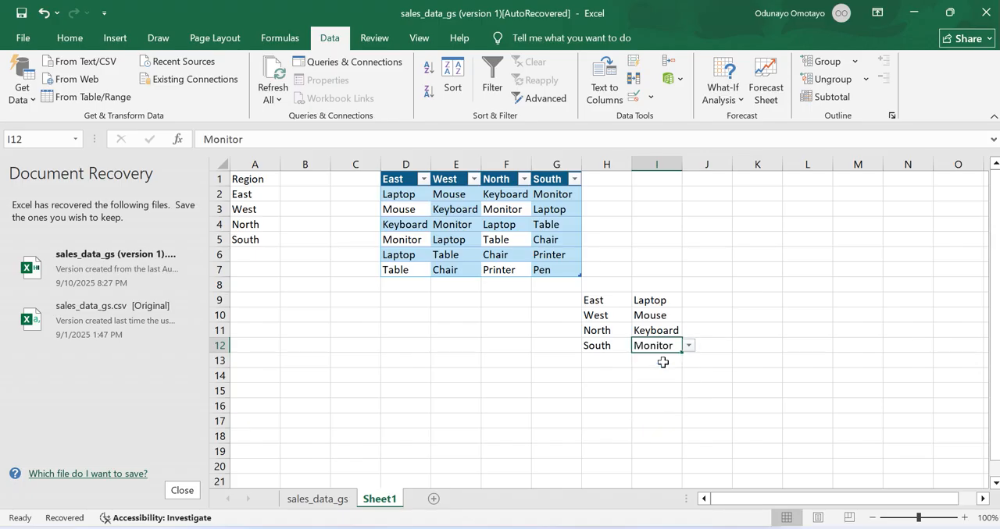
click(711, 303)
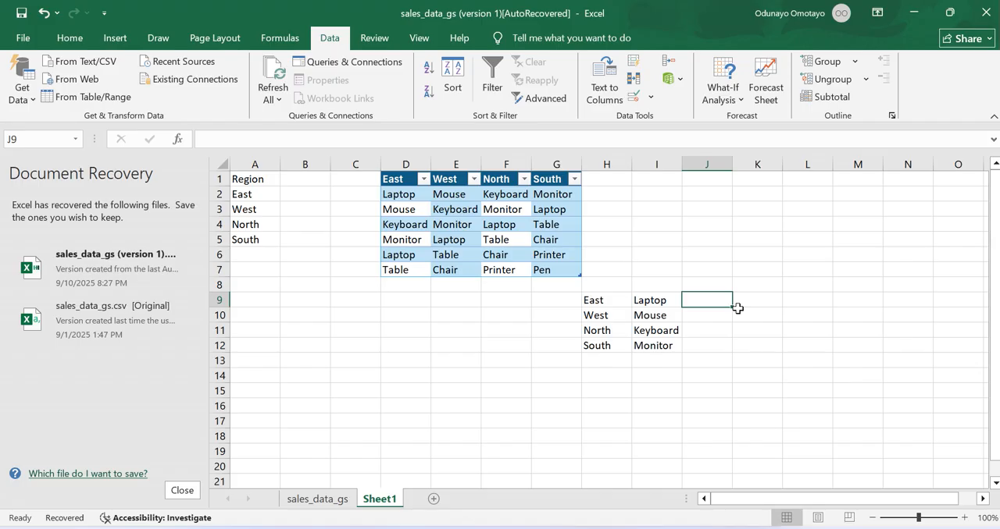
click(758, 302)
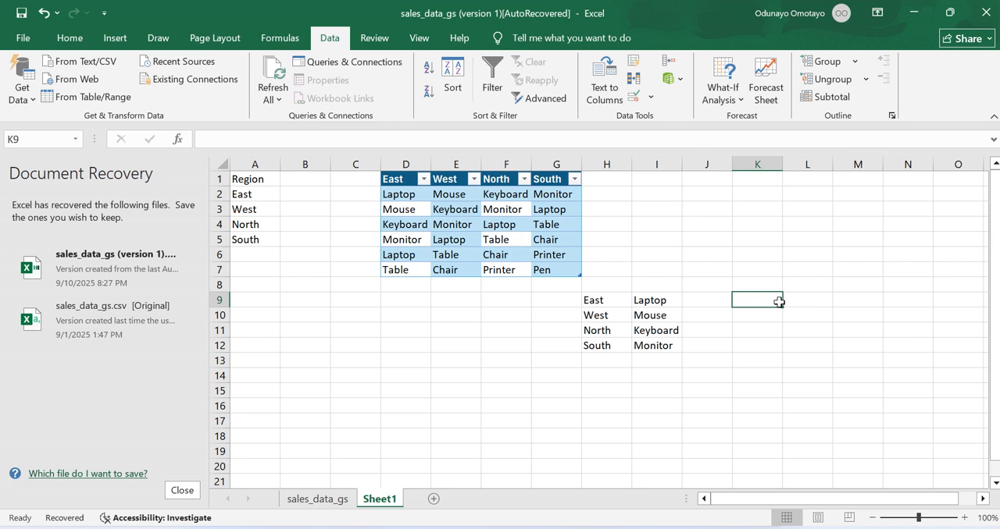
click(789, 302)
click(692, 300)
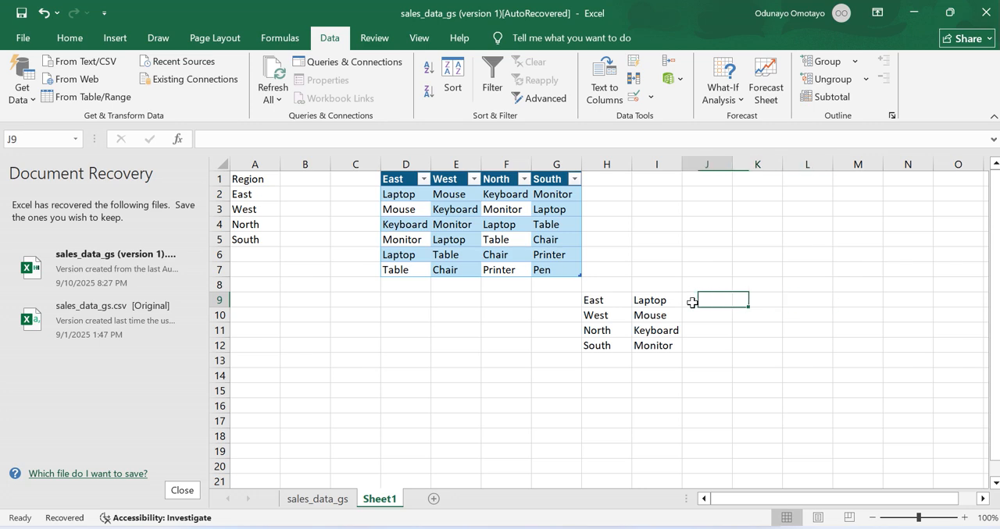
click(659, 301)
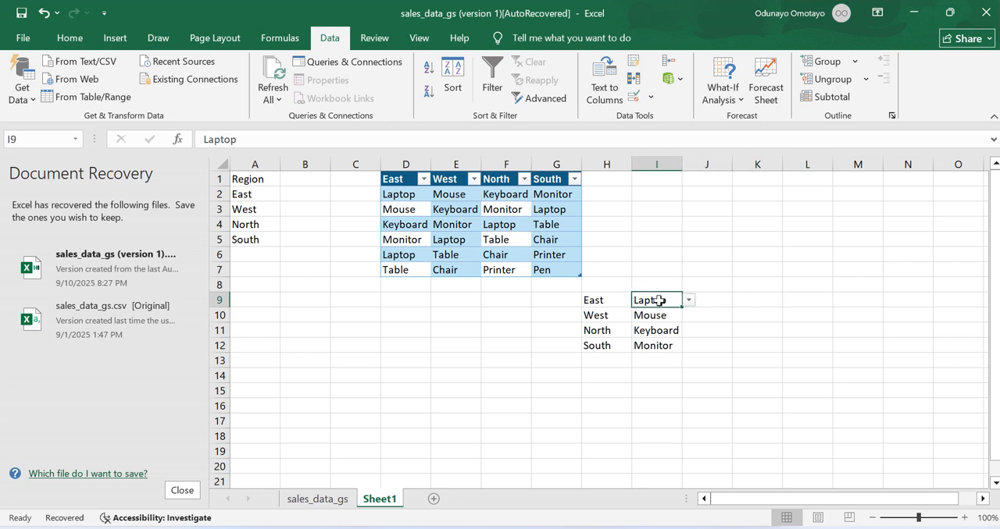